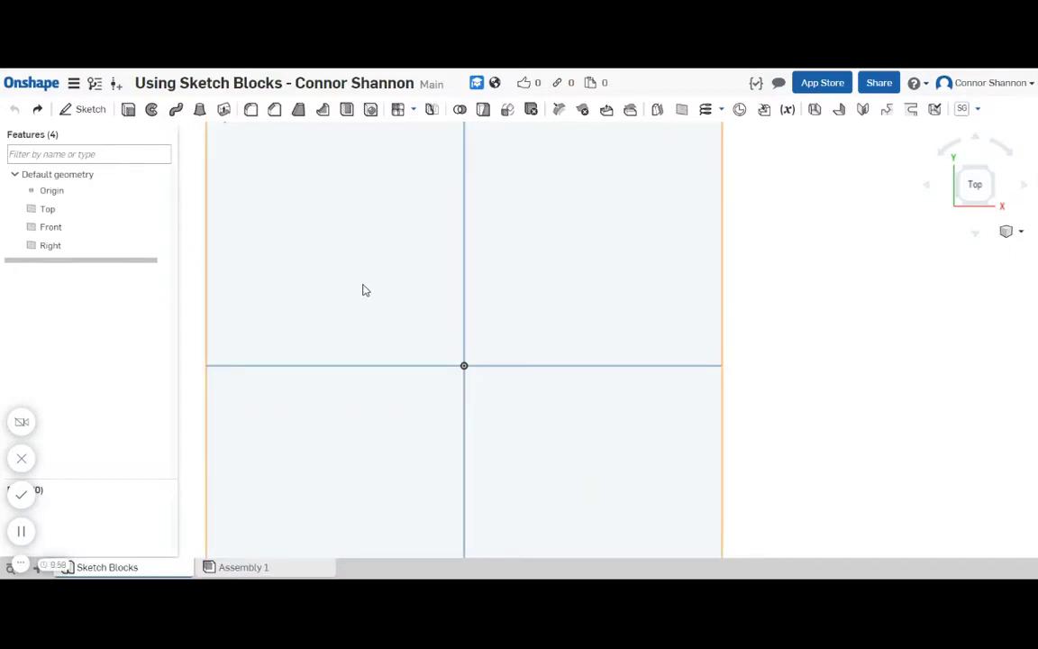
Create a sketch on the Top plane named 'Top Layout' and reopen it for editing
middle_drag(391, 279, 441, 260)
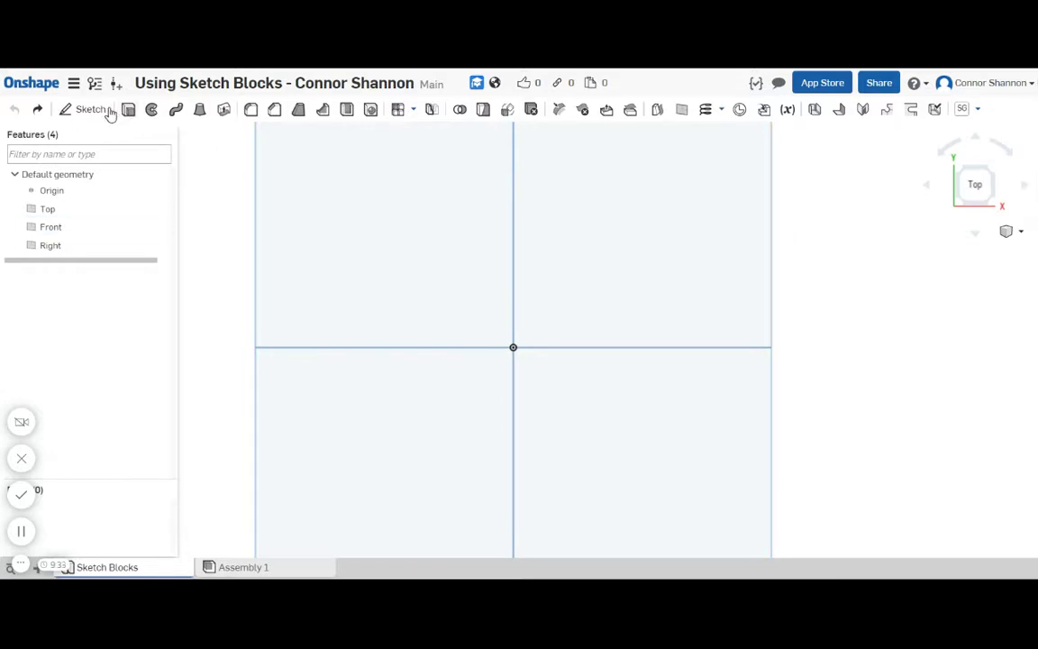
click(78, 109)
click(463, 216)
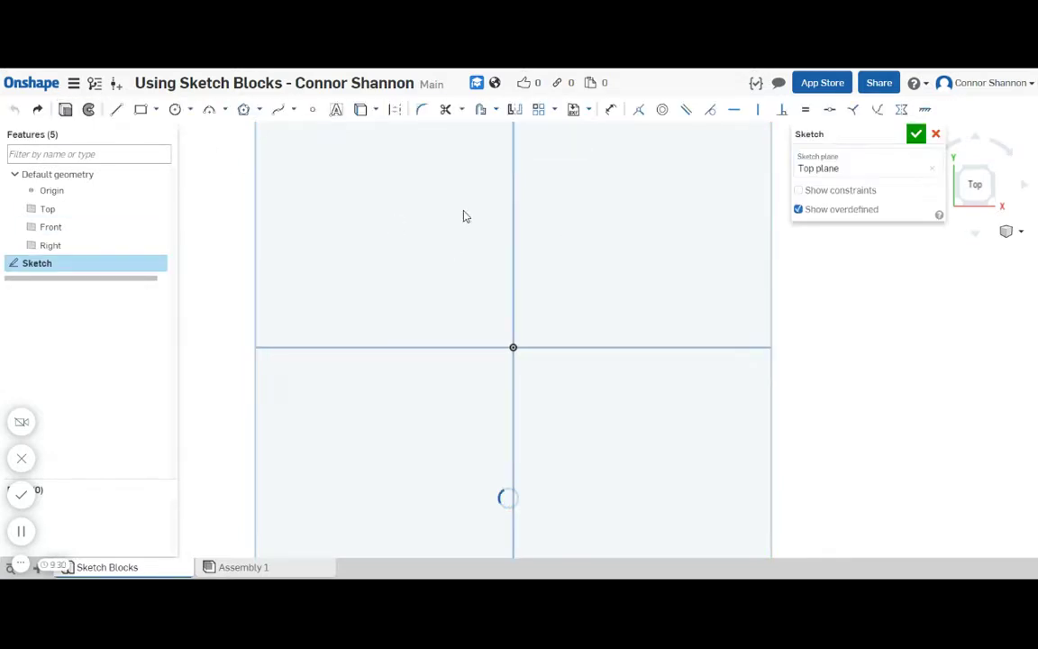
click(847, 133)
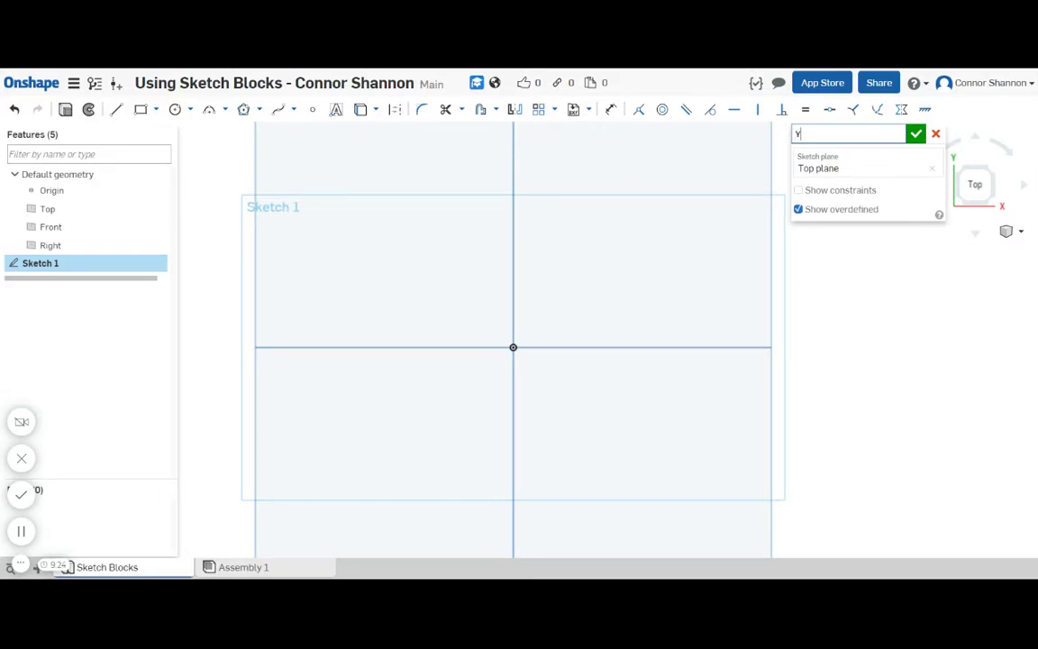
text(Top Layout)
key(Return)
click(916, 133)
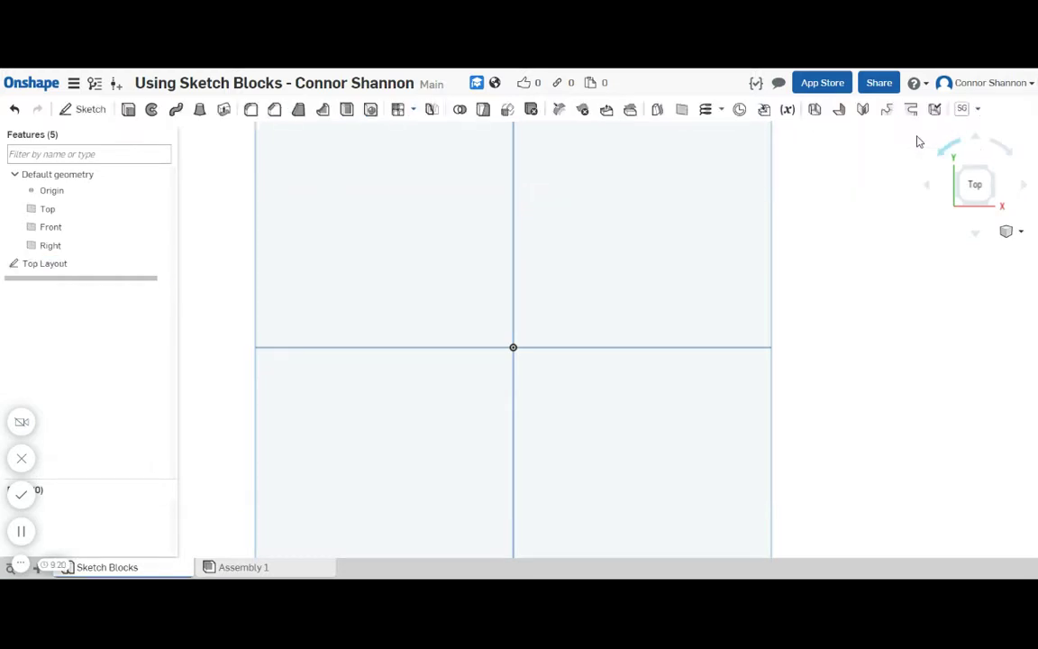
double_click(54, 263)
Draw the horizontal link from the origin, the upright, and the top link back to the vertical axis
click(117, 110)
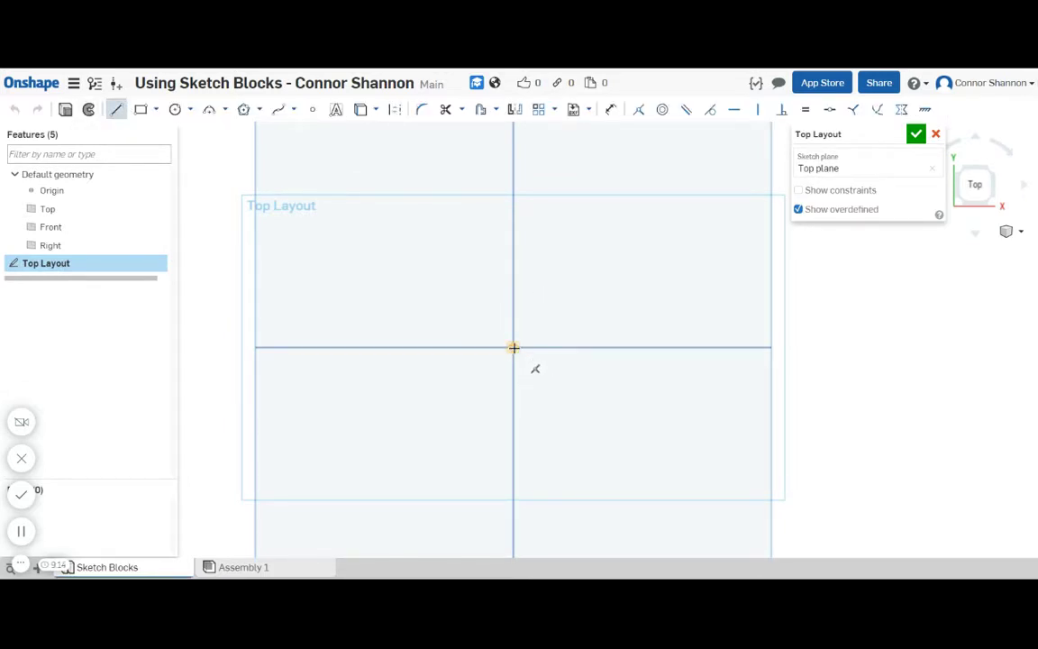
drag(512, 347, 622, 347)
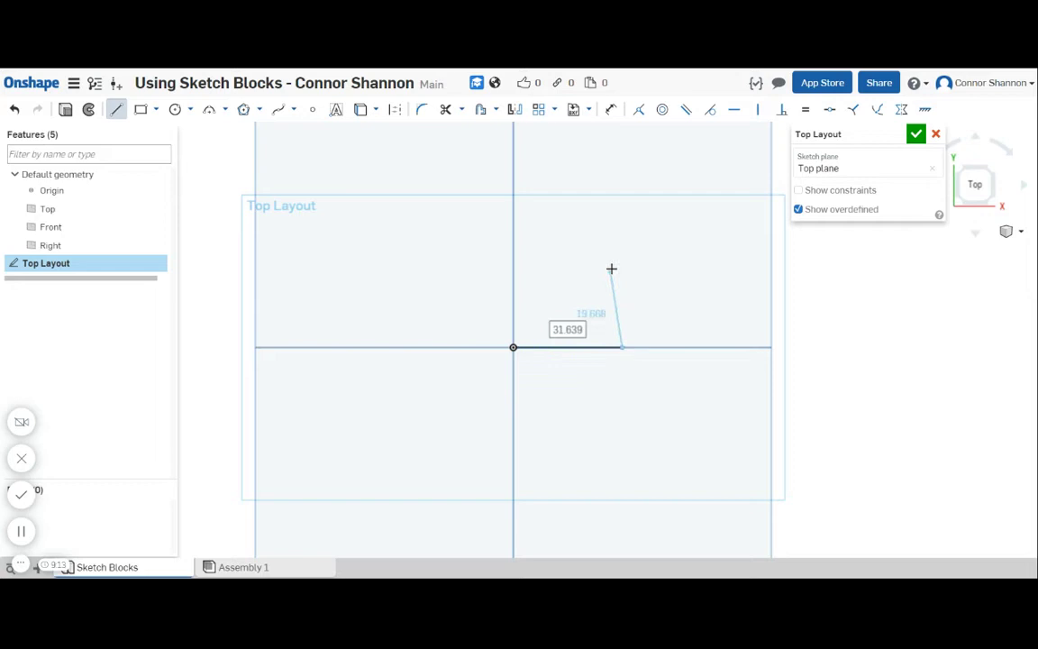
click(611, 263)
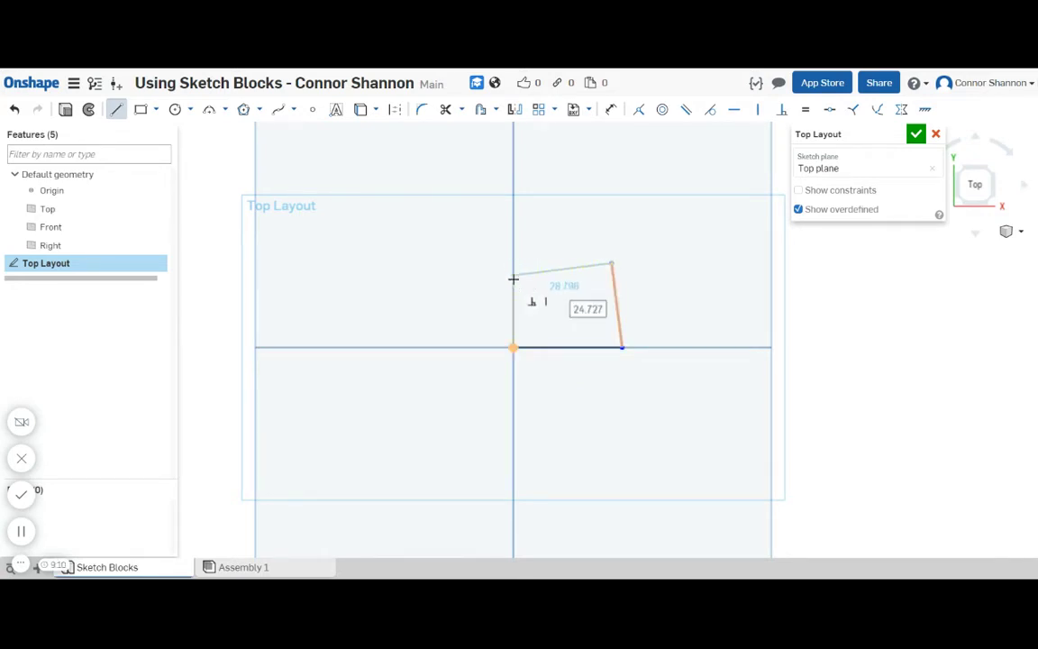
click(513, 275)
key(Escape)
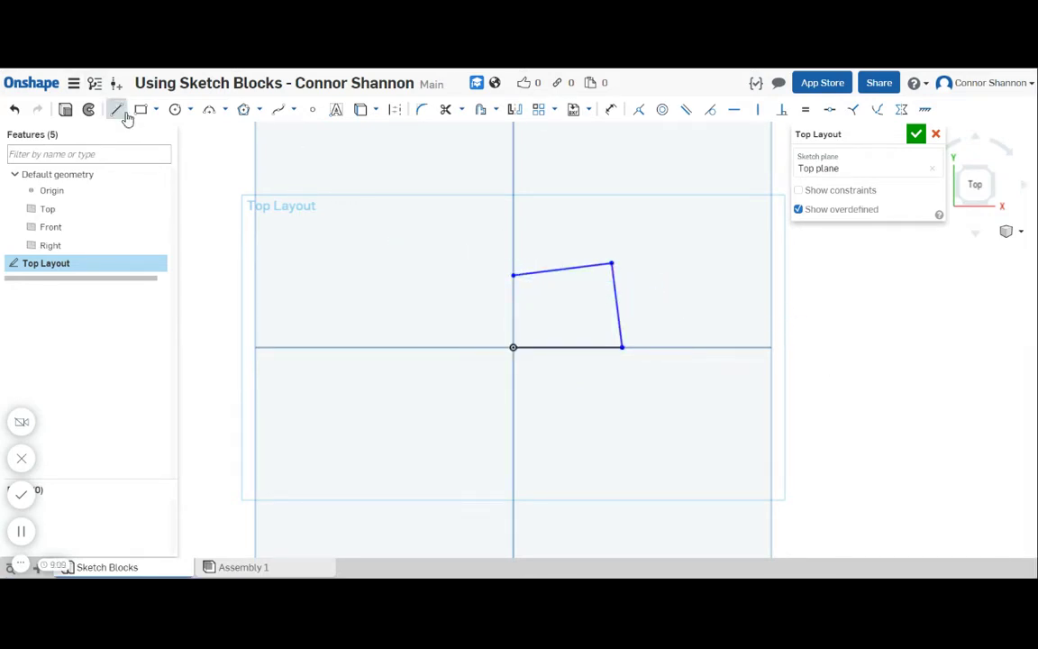
Draw the lower arm down from the horizontal link's end, with a short angled bottom segment
click(117, 110)
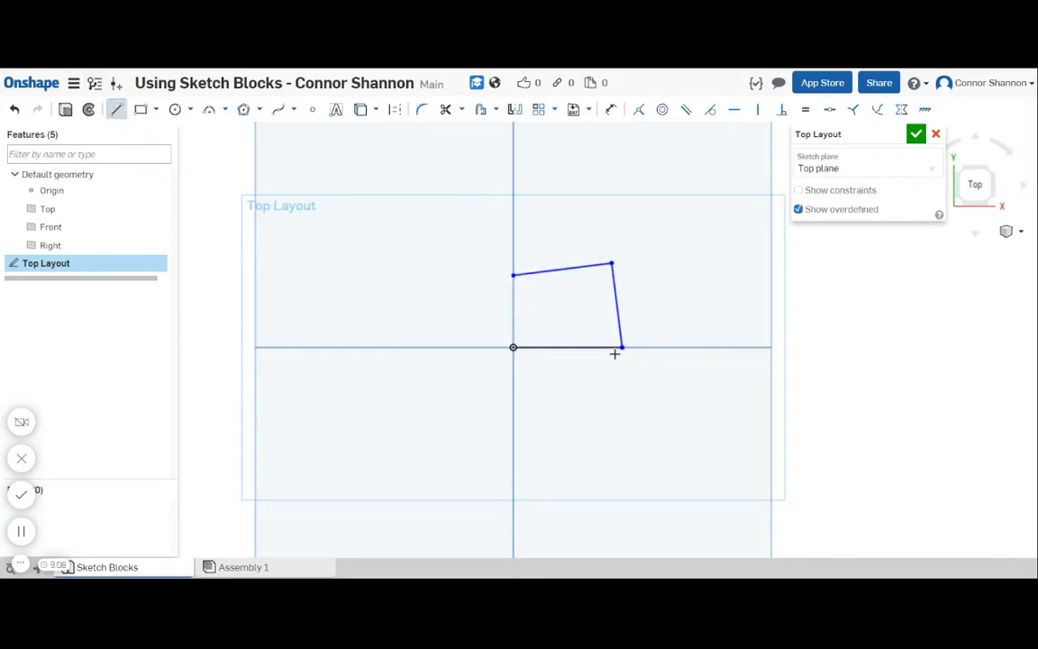
click(610, 414)
click(586, 448)
key(Escape)
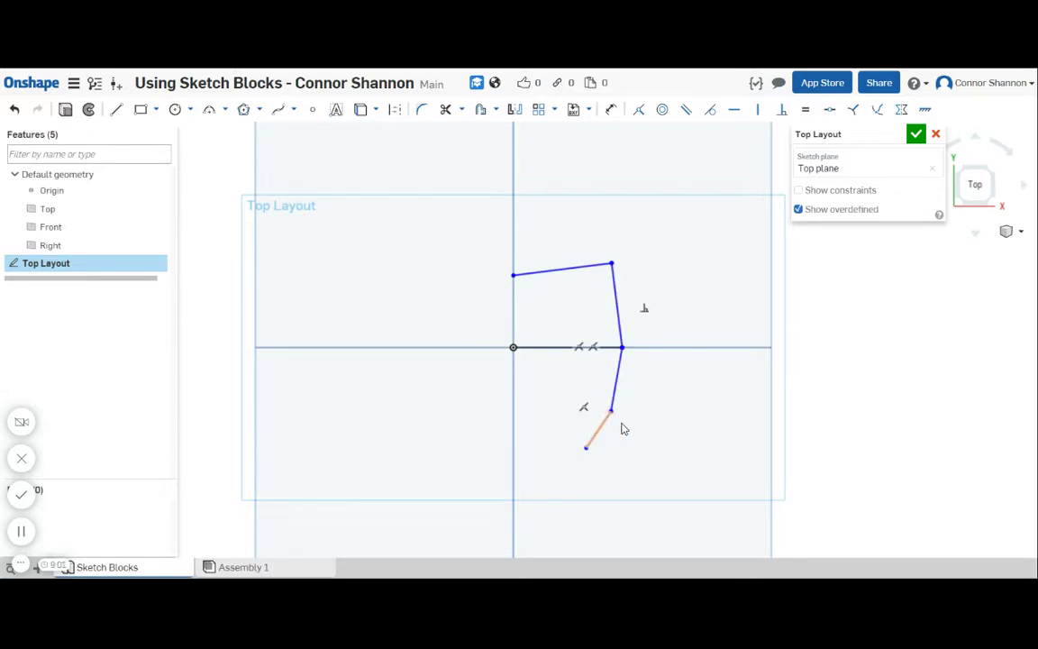
click(175, 109)
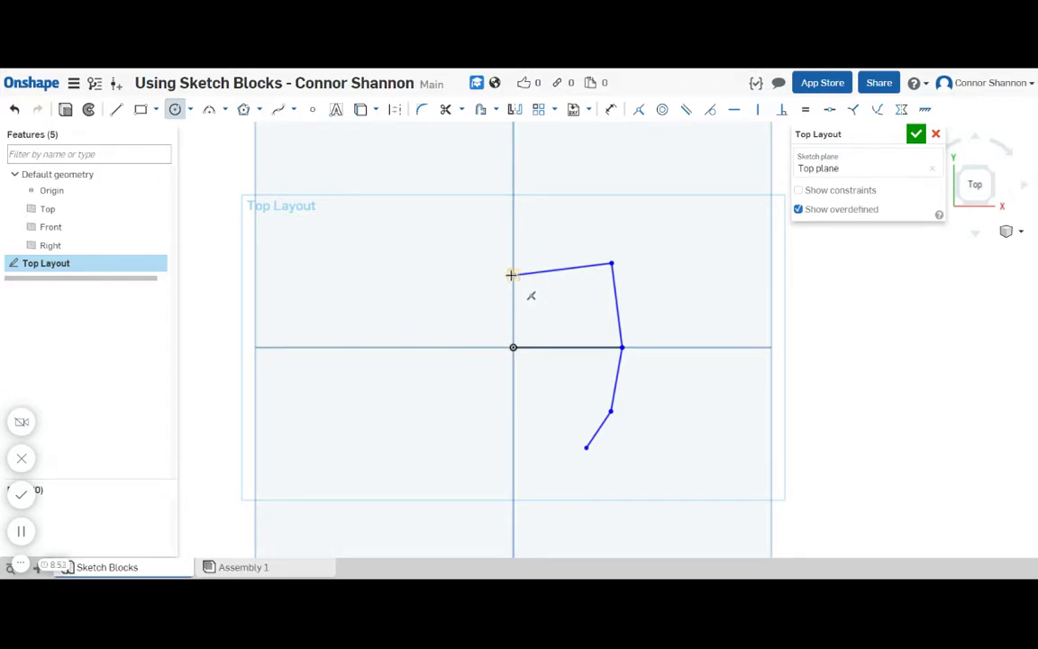
Add Ø5 circles at the top-left and top-right pivot points
click(513, 276)
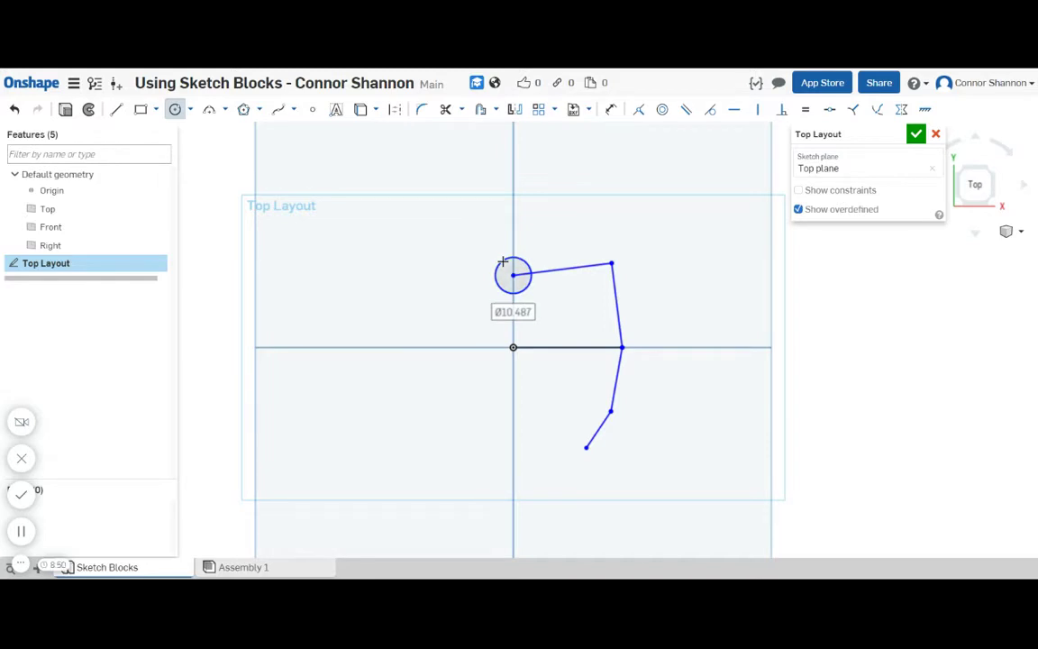
text(5)
key(Return)
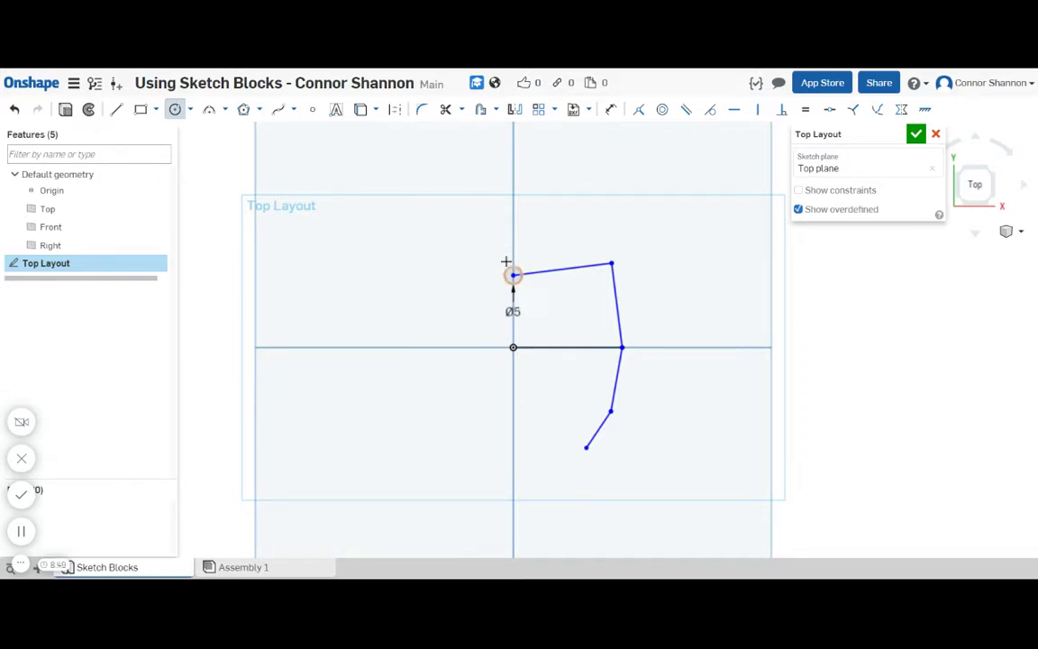
click(612, 264)
text(5)
key(Return)
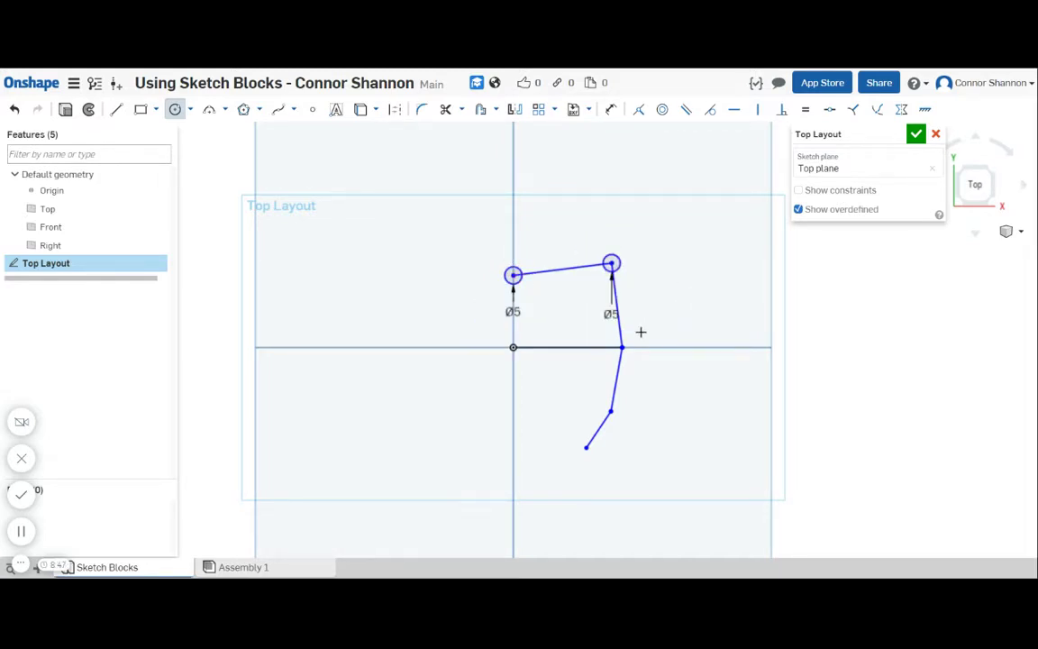
Add Ø5 circles at the right axis pivot and the origin, then accept the sketch
click(622, 348)
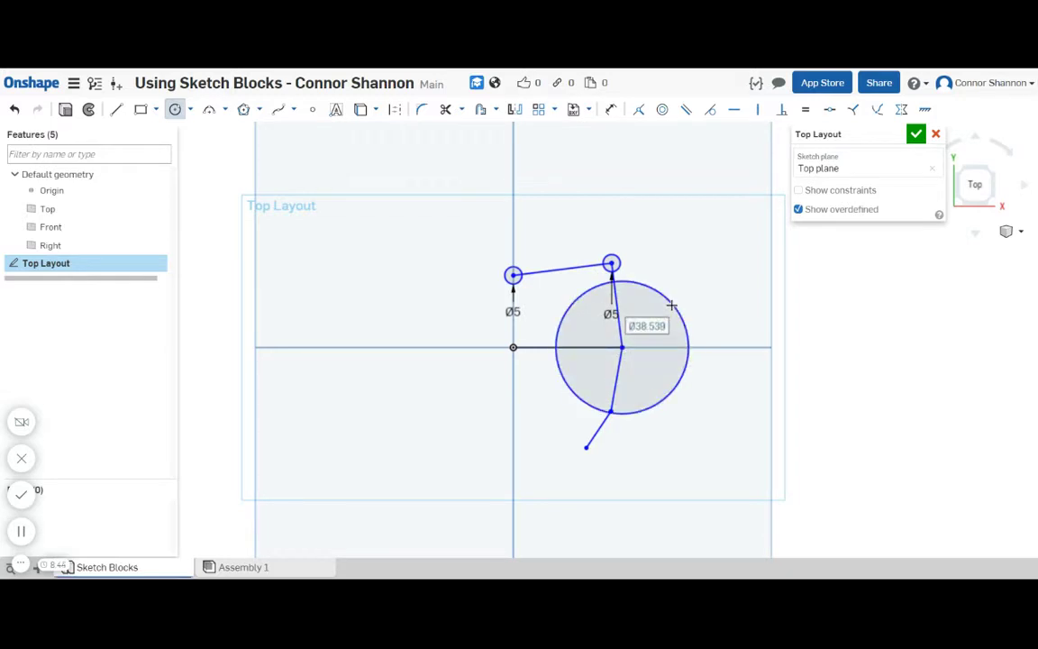
text(5)
key(Return)
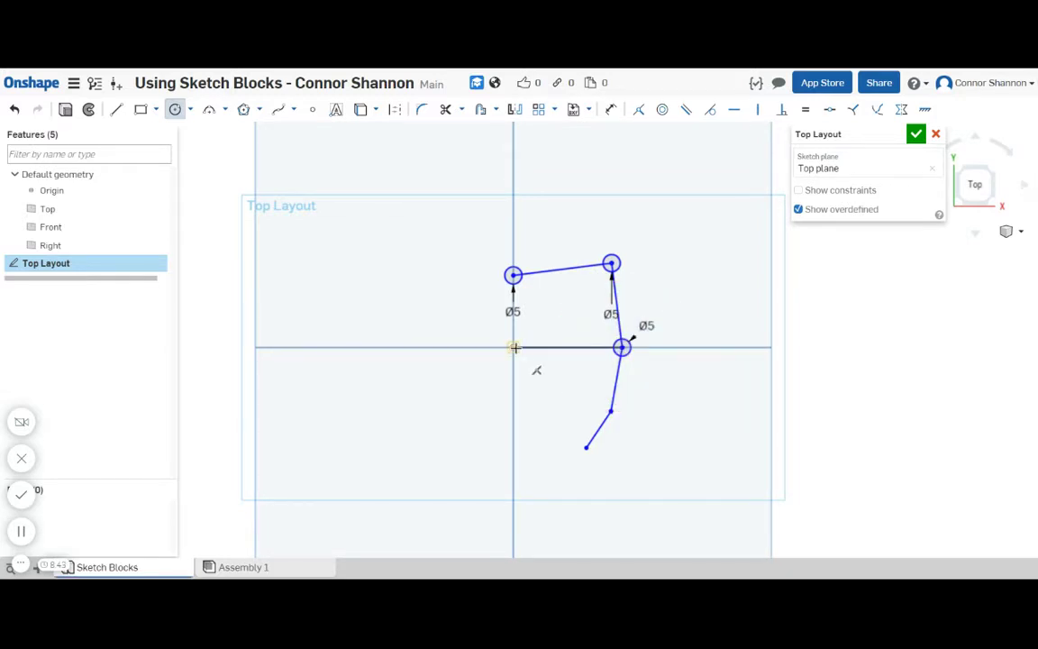
click(513, 348)
text(5)
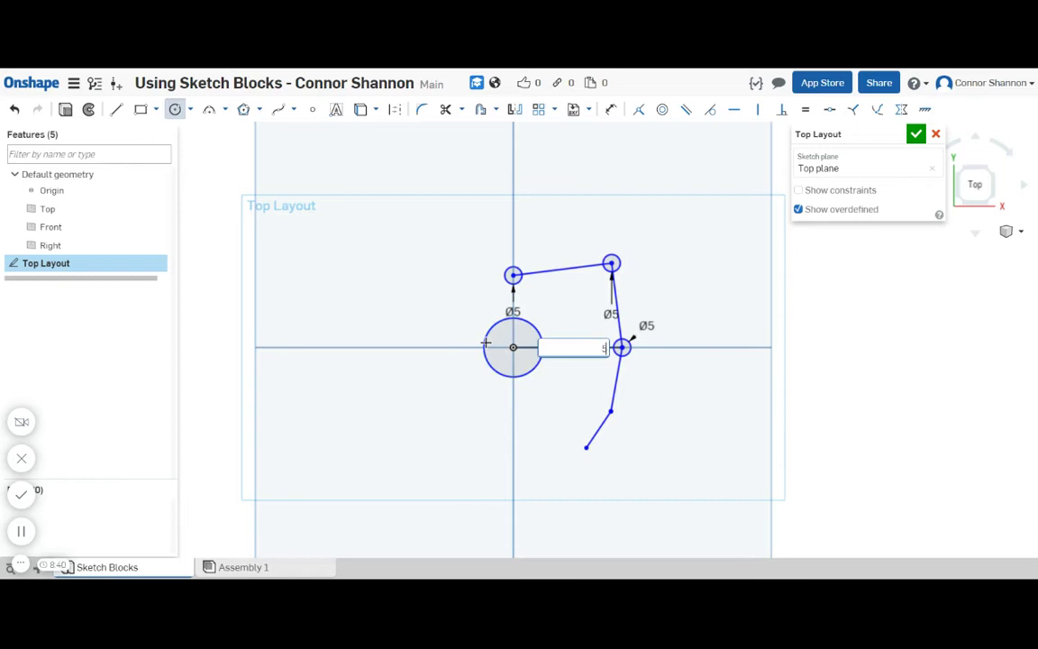
key(Return)
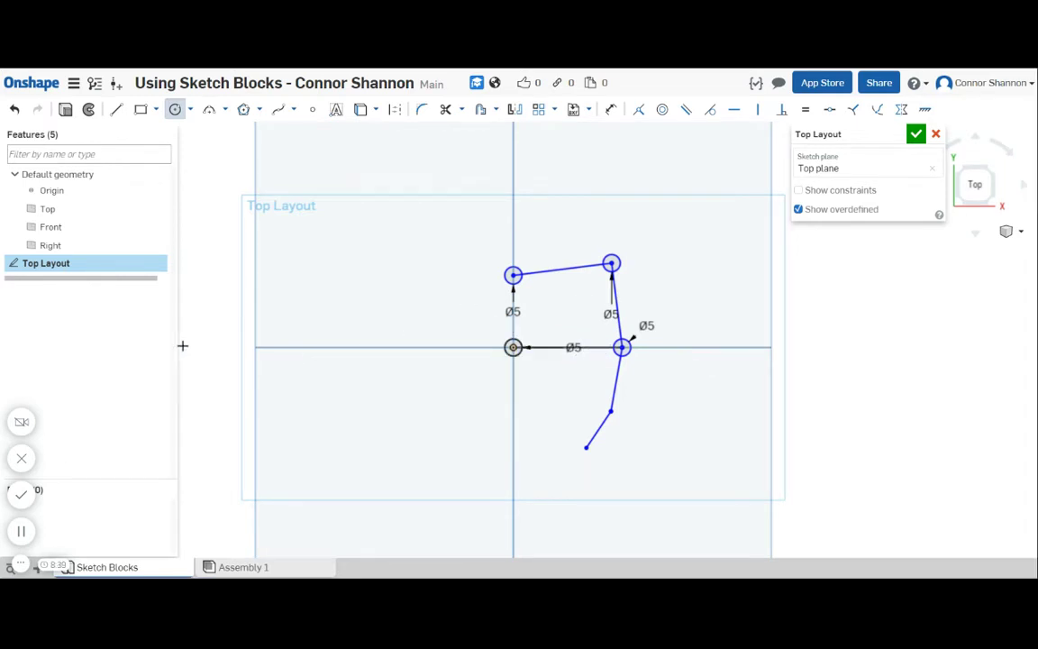
click(917, 134)
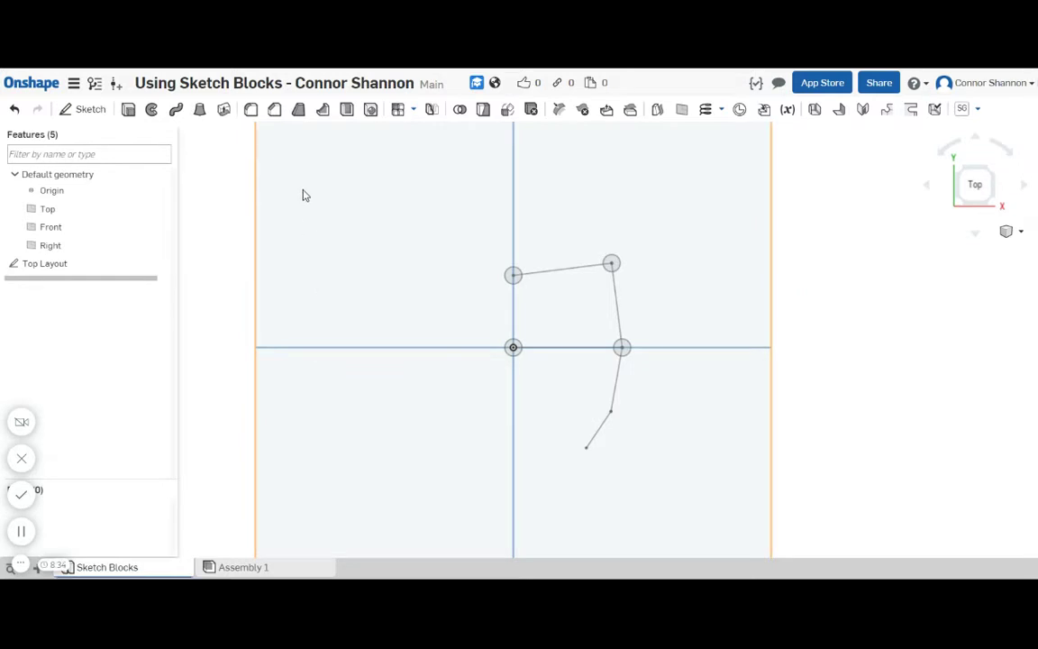
Create a Top-plane sketch 'Linkage 1' reusing the layout's top link and its two pivot circles
click(89, 112)
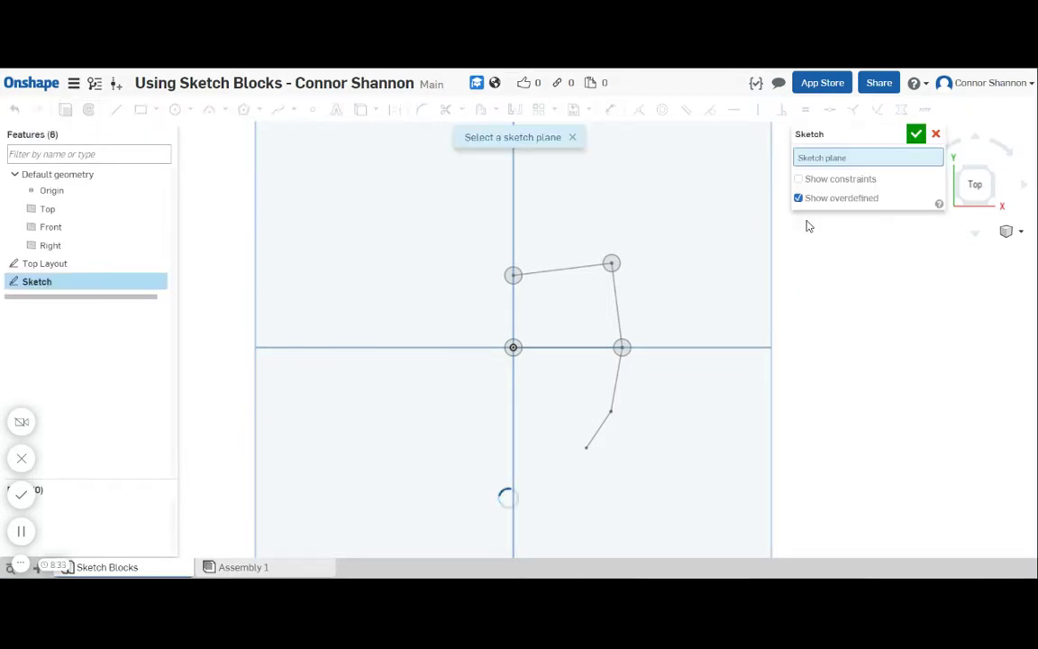
click(894, 134)
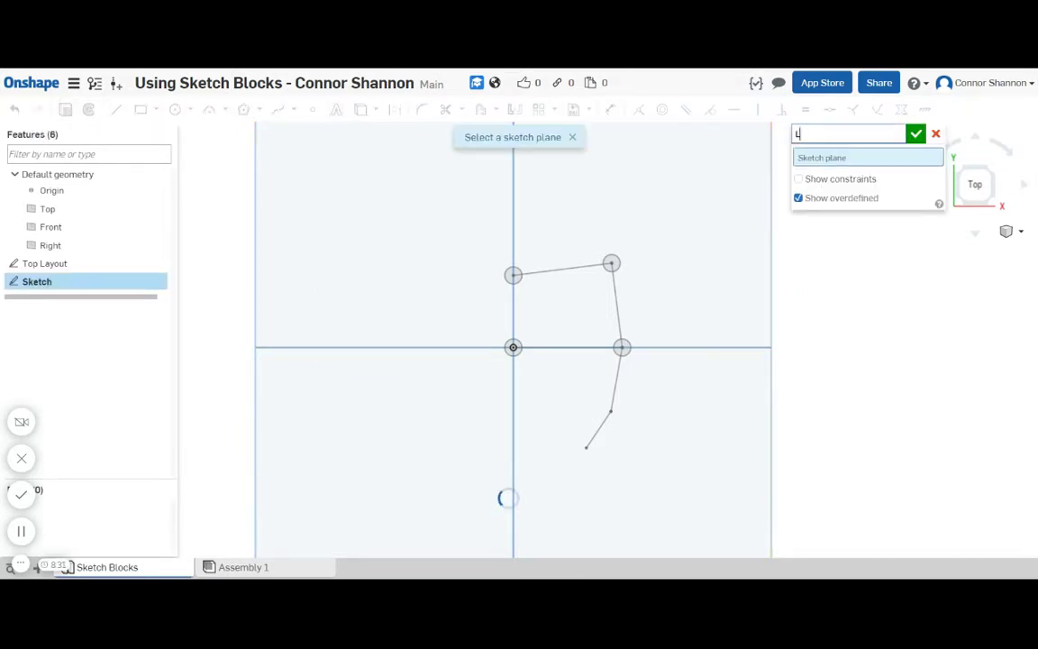
text(Linkage 1)
key(Return)
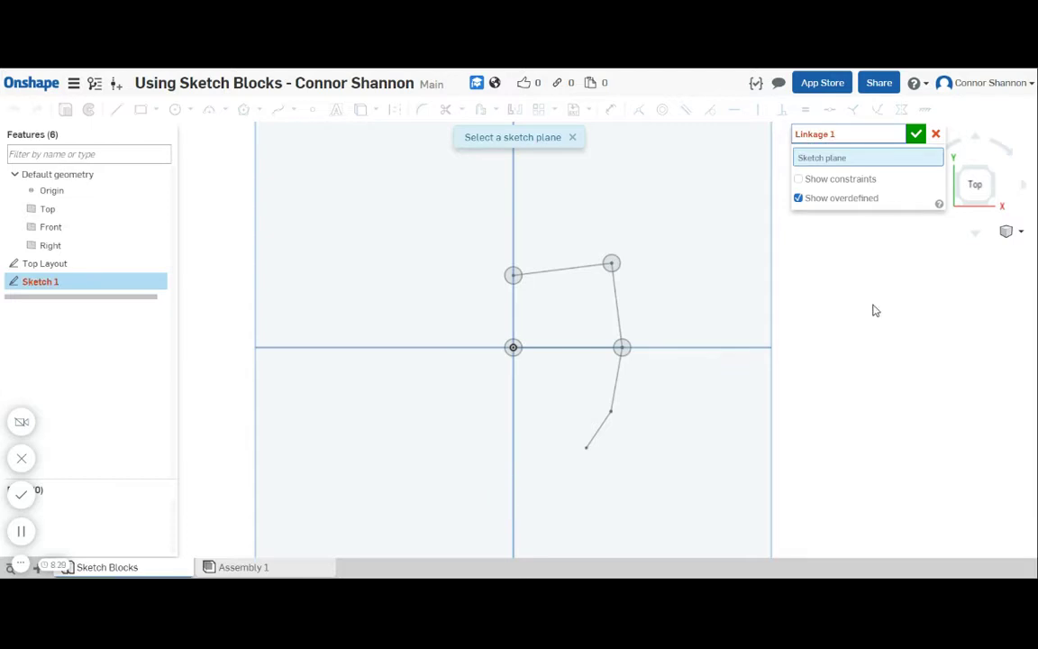
click(653, 208)
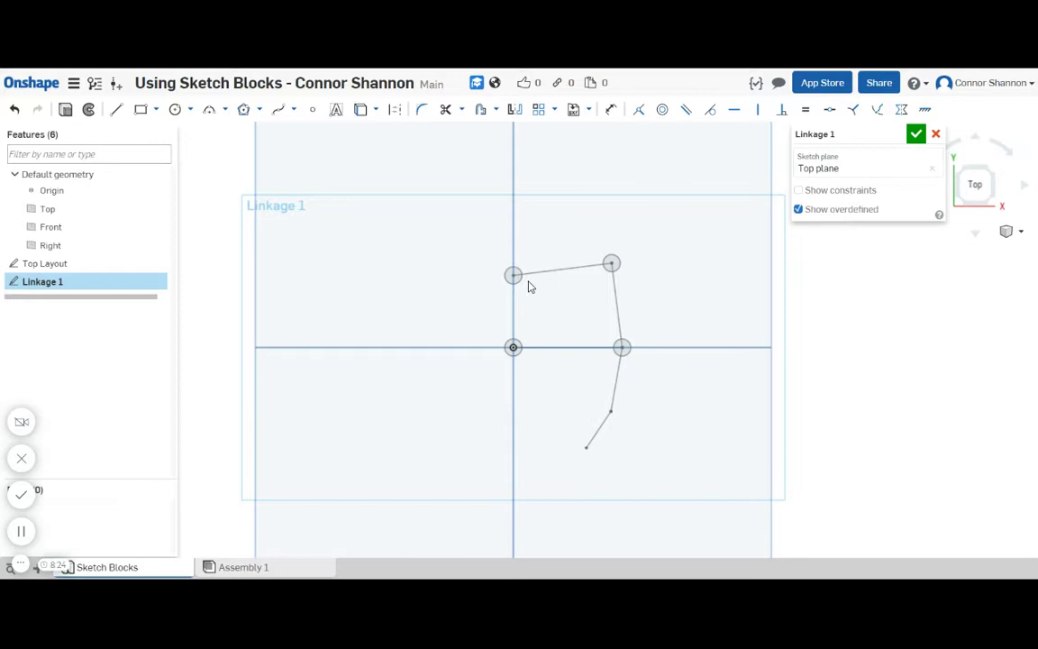
key(u)
click(535, 274)
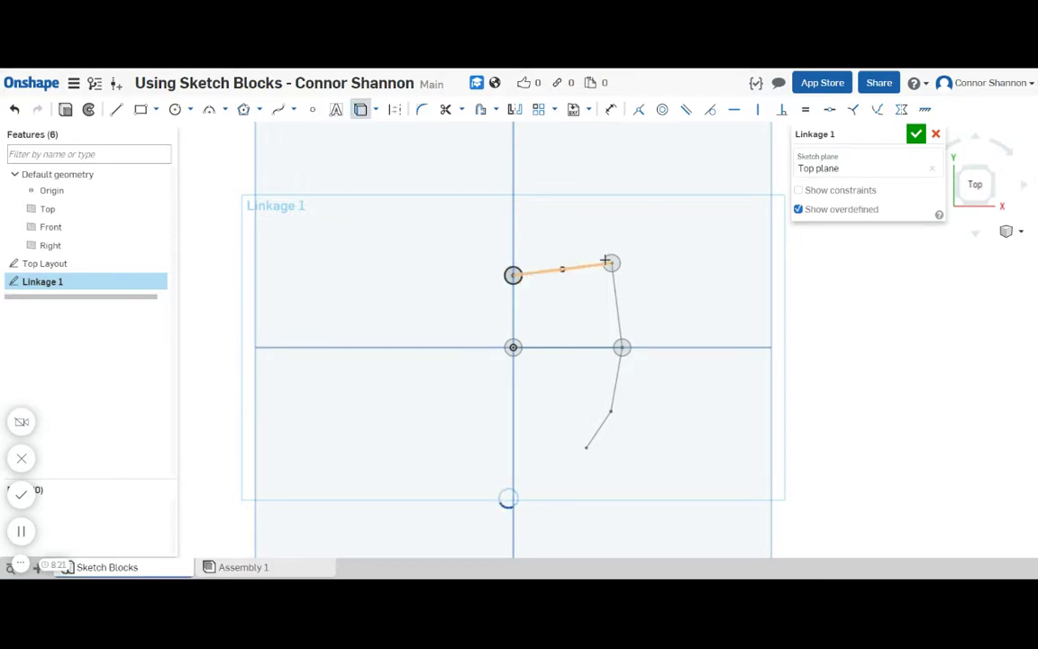
click(914, 136)
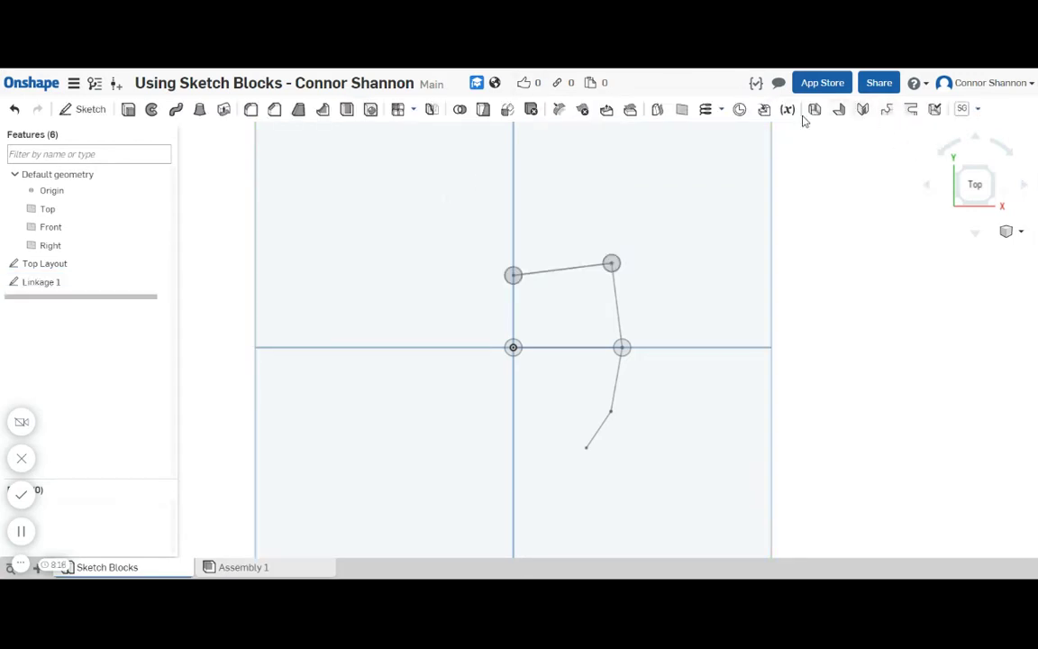
Start a new Top-plane sketch named 'Linkage 2'
click(95, 108)
click(431, 221)
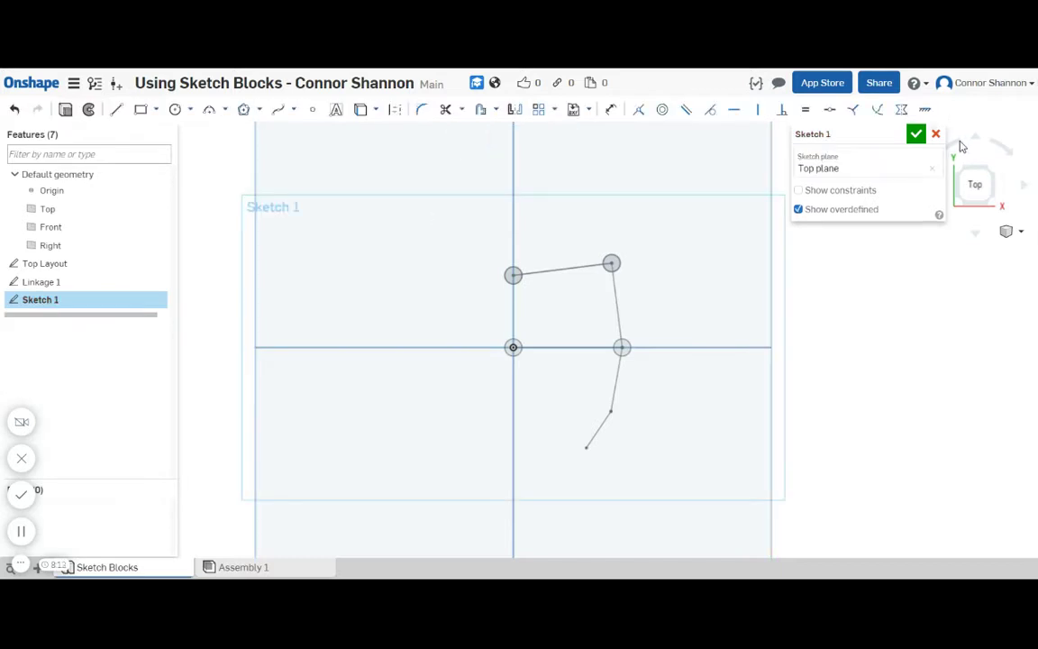
click(897, 135)
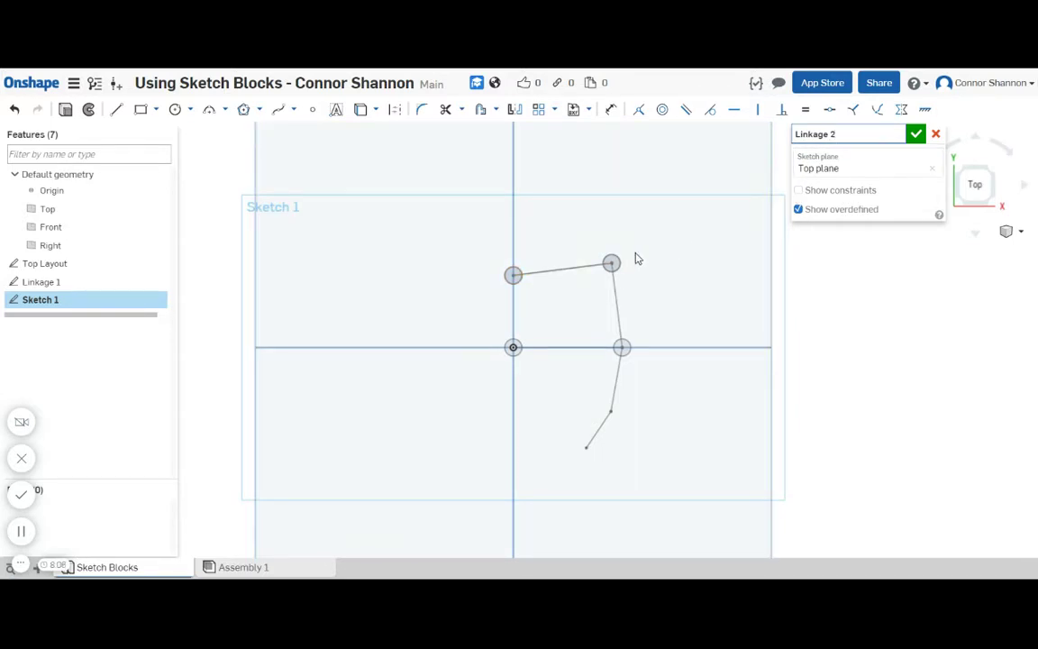
key(Return)
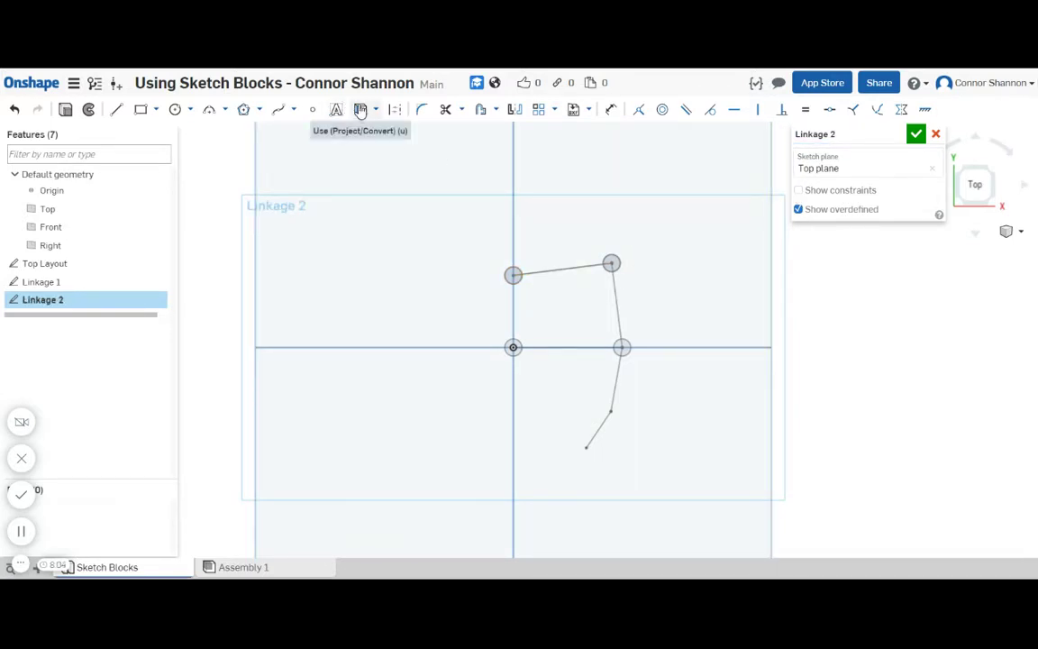
Reuse the upright link, its two pivot points and the lower claw segments, then accept
click(360, 110)
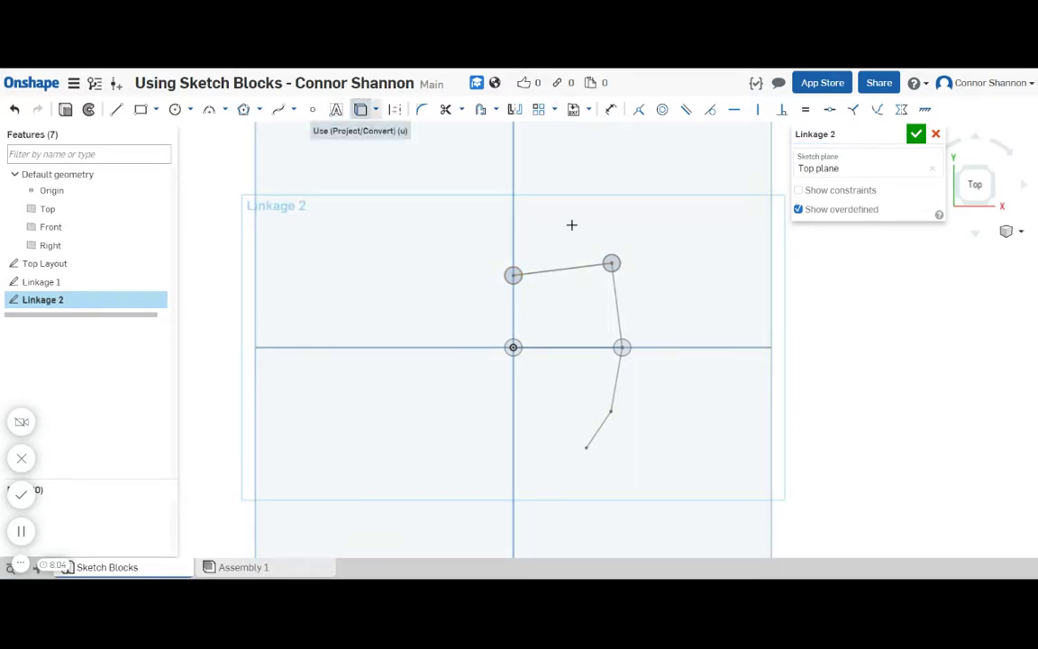
click(612, 264)
click(615, 291)
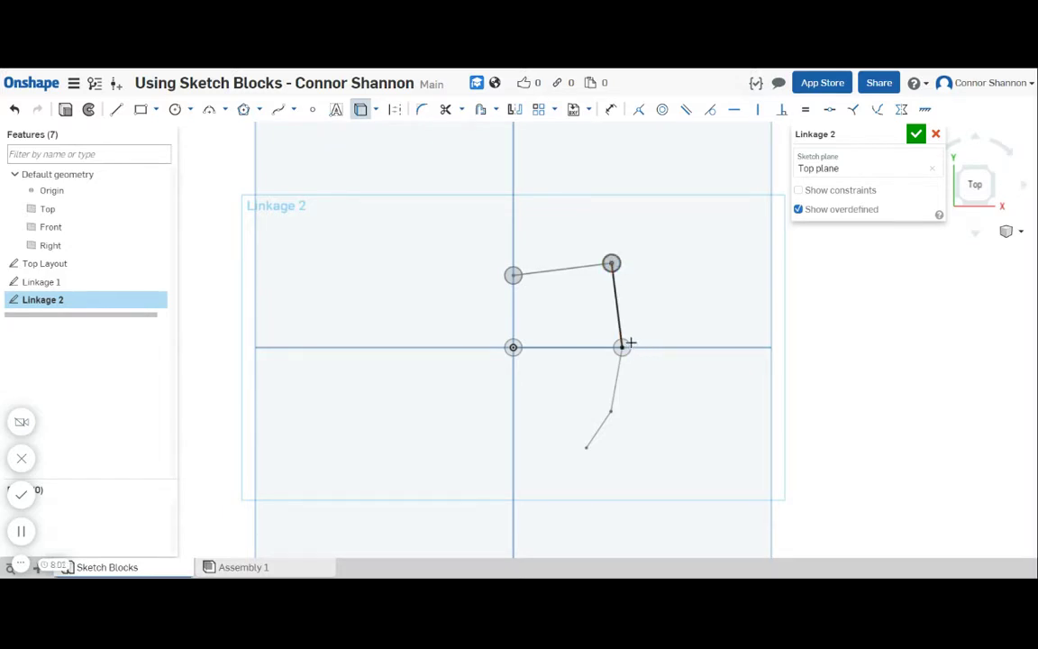
click(628, 346)
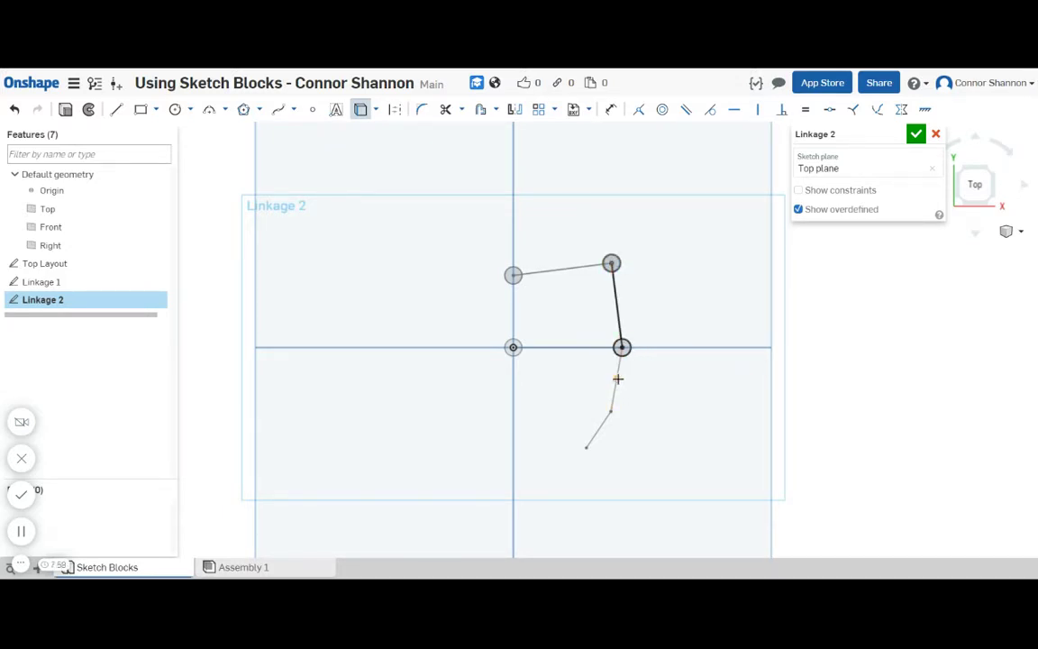
click(617, 379)
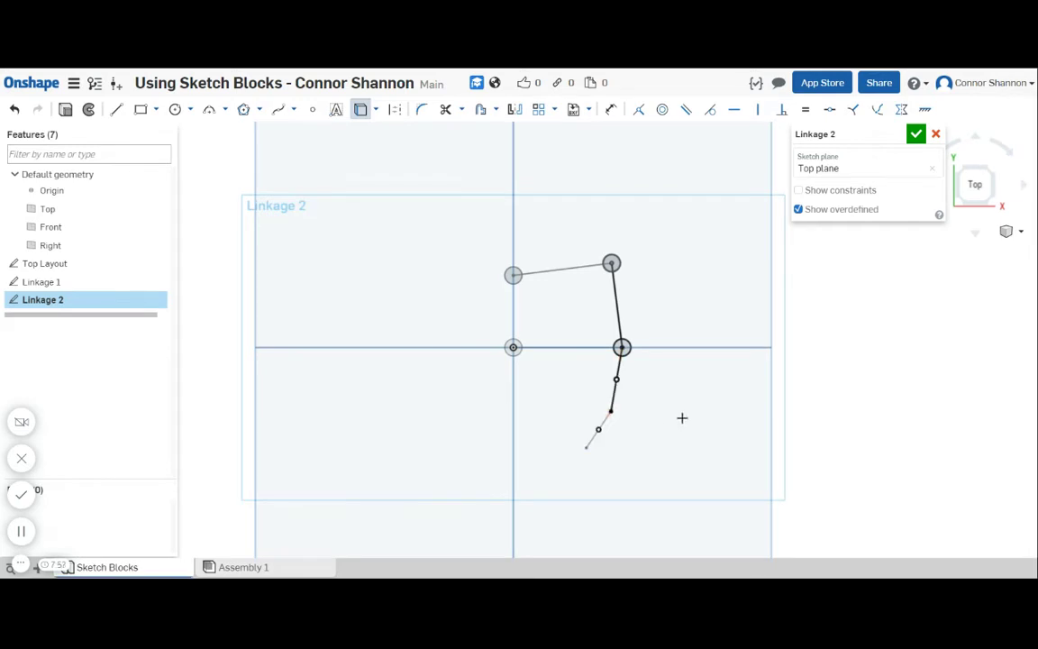
click(618, 384)
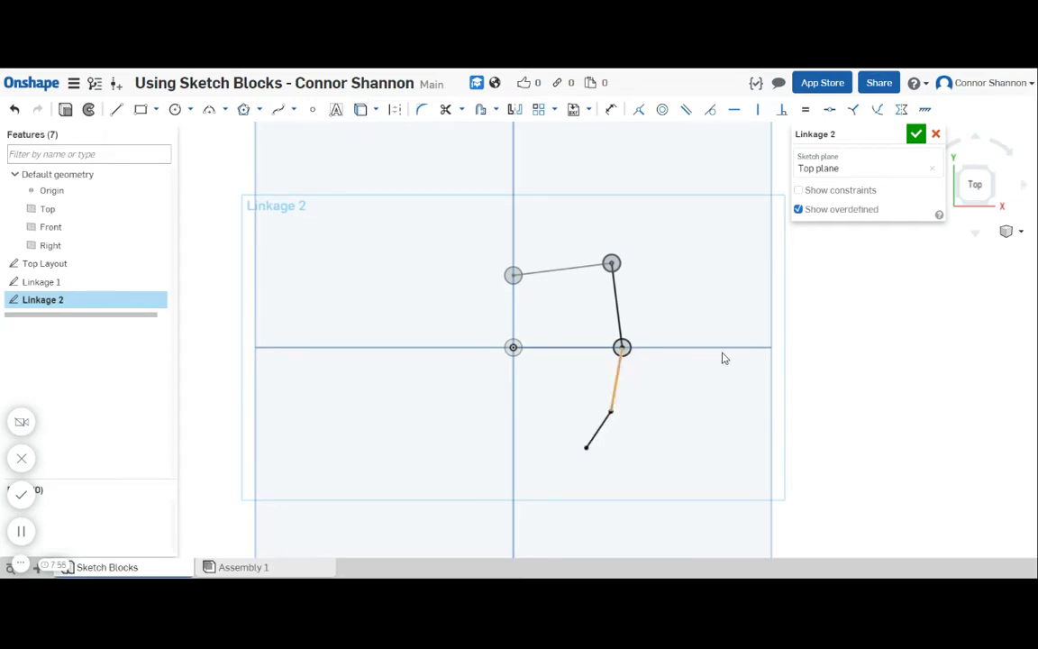
click(915, 135)
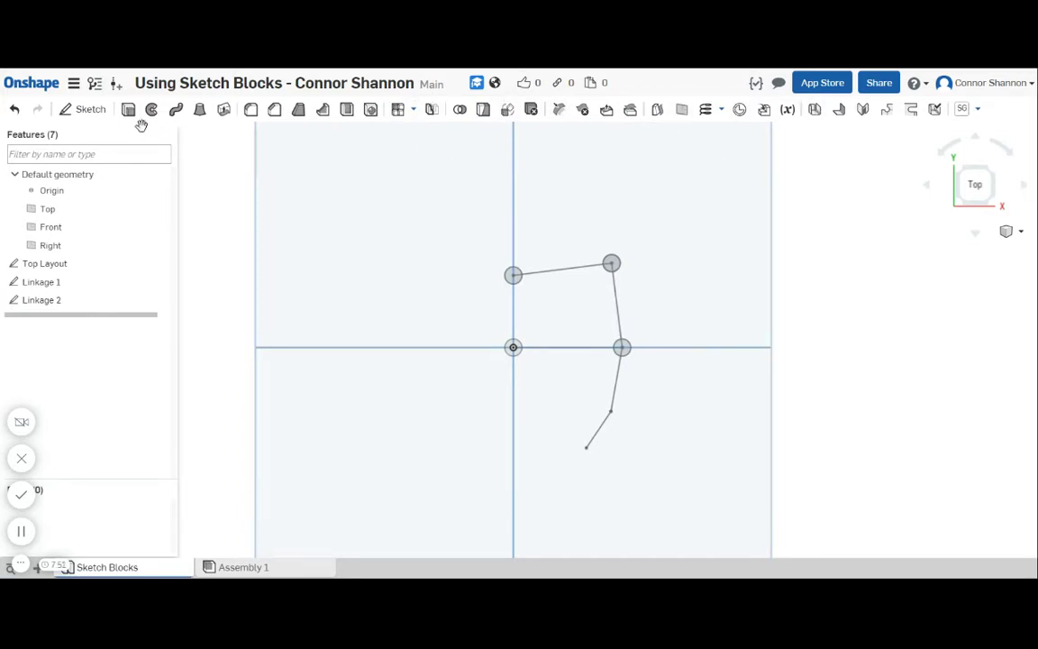
Create a Top-plane sketch 'Linkage 3' reusing the horizontal base link and its pivots
click(83, 109)
click(382, 239)
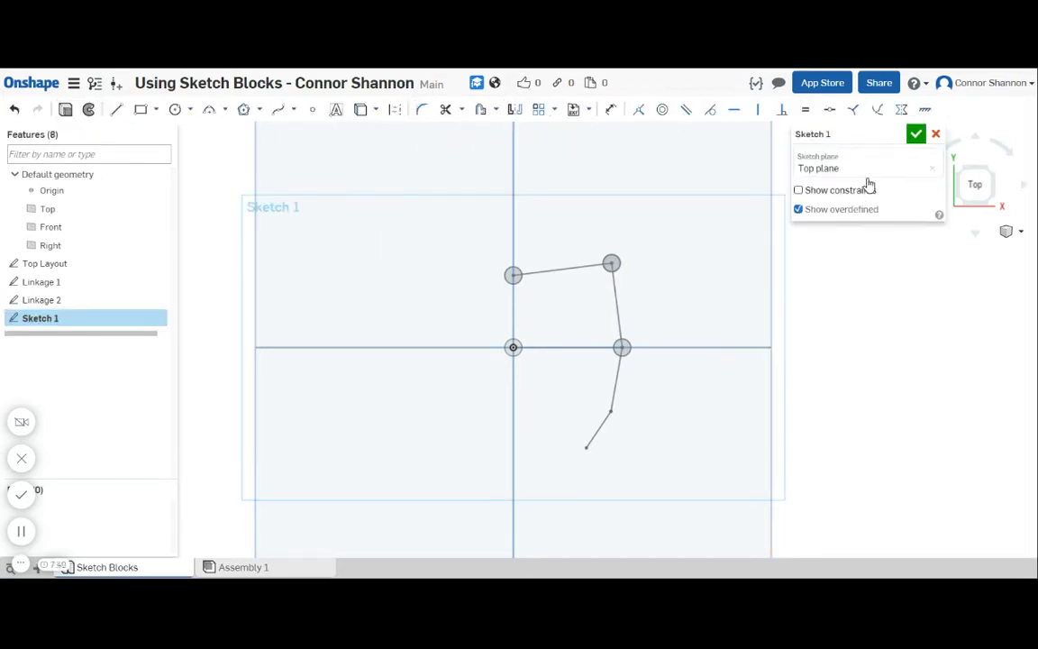
click(896, 136)
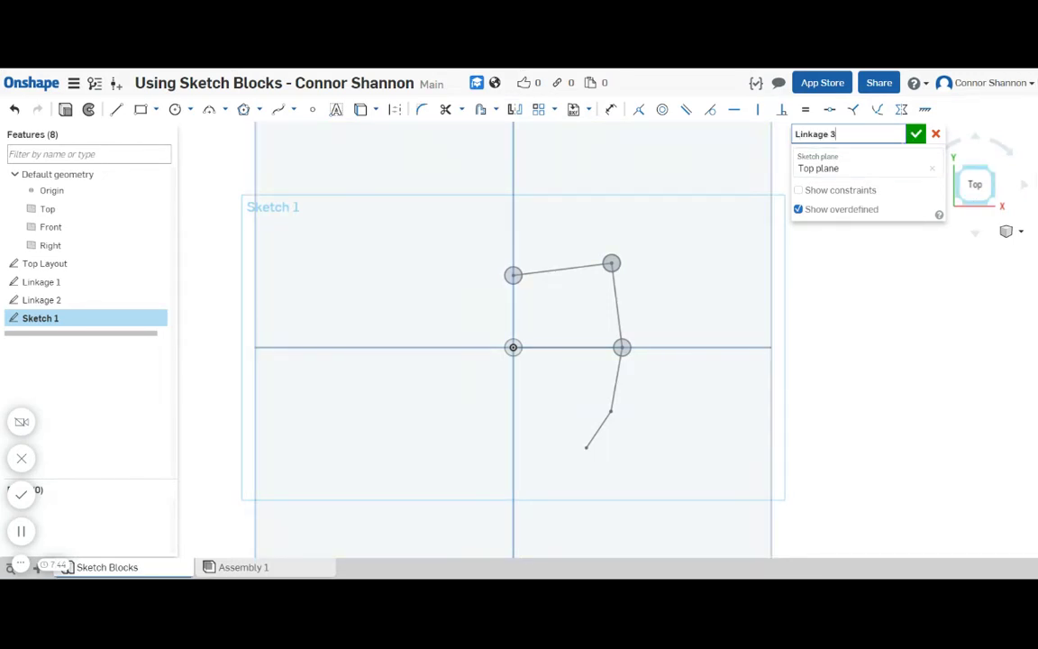
click(915, 134)
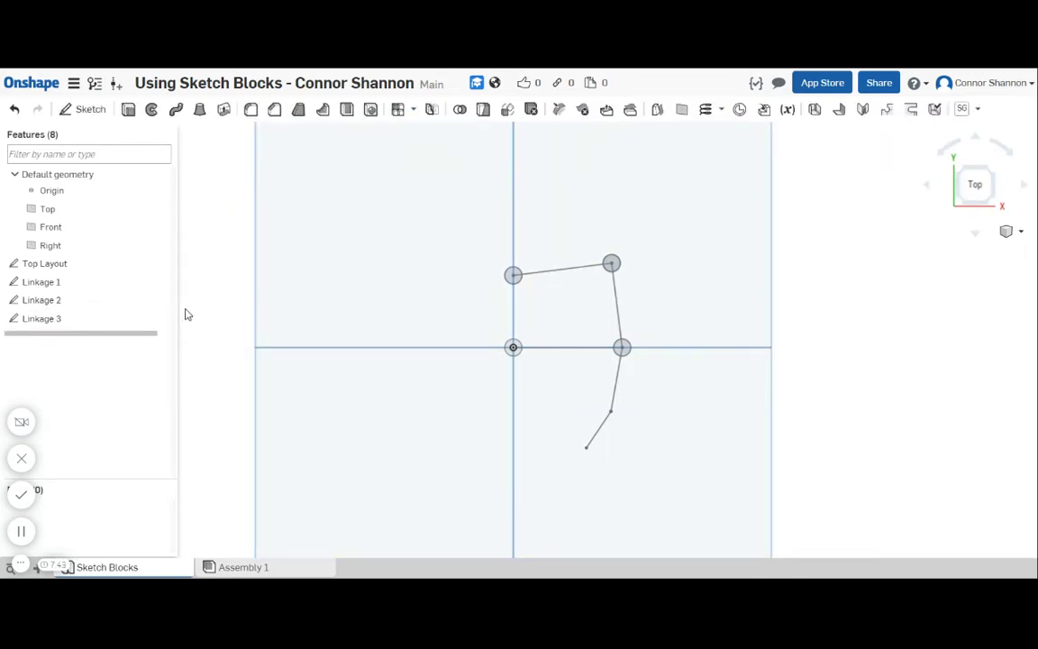
double_click(121, 318)
key(u)
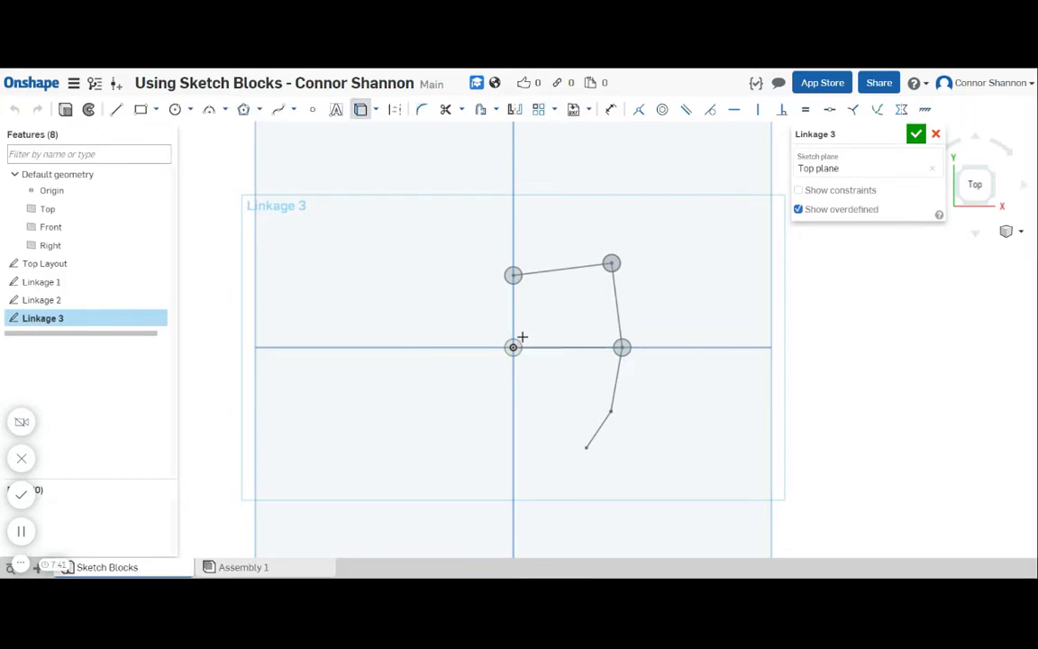
click(602, 338)
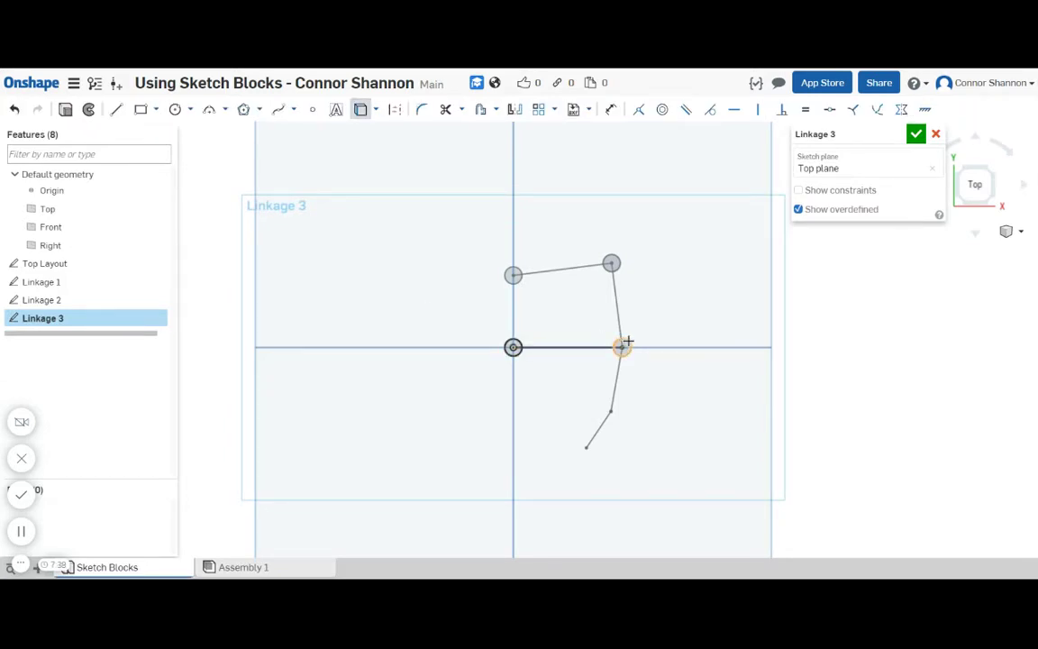
click(916, 135)
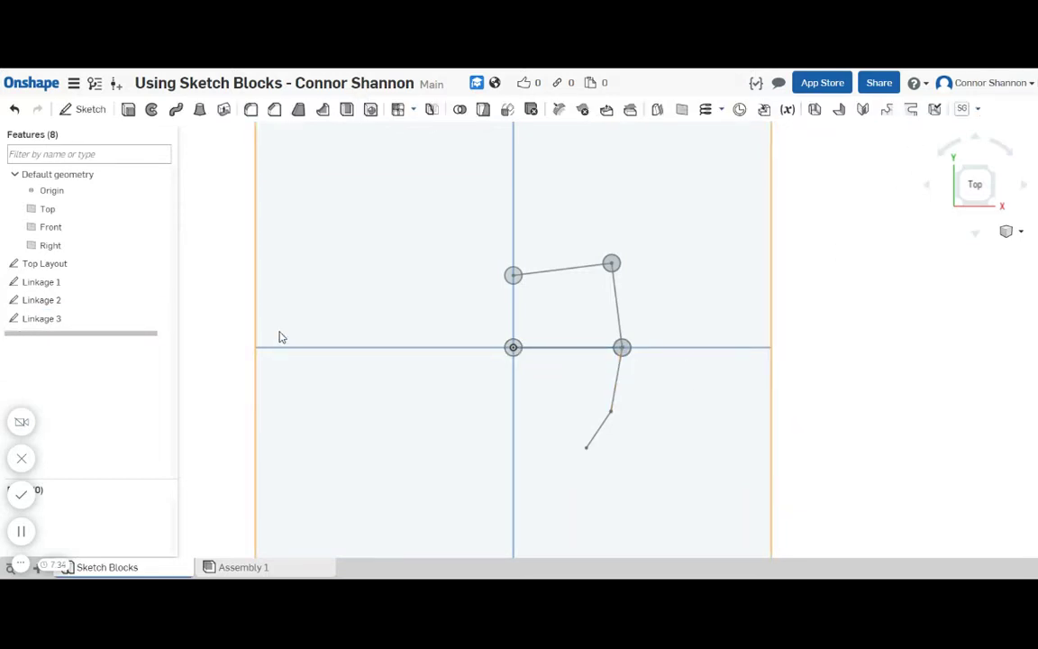
In Assembly 1, insert instances of Top Layout, Linkage 1, Linkage 2 and Linkage 3
click(266, 567)
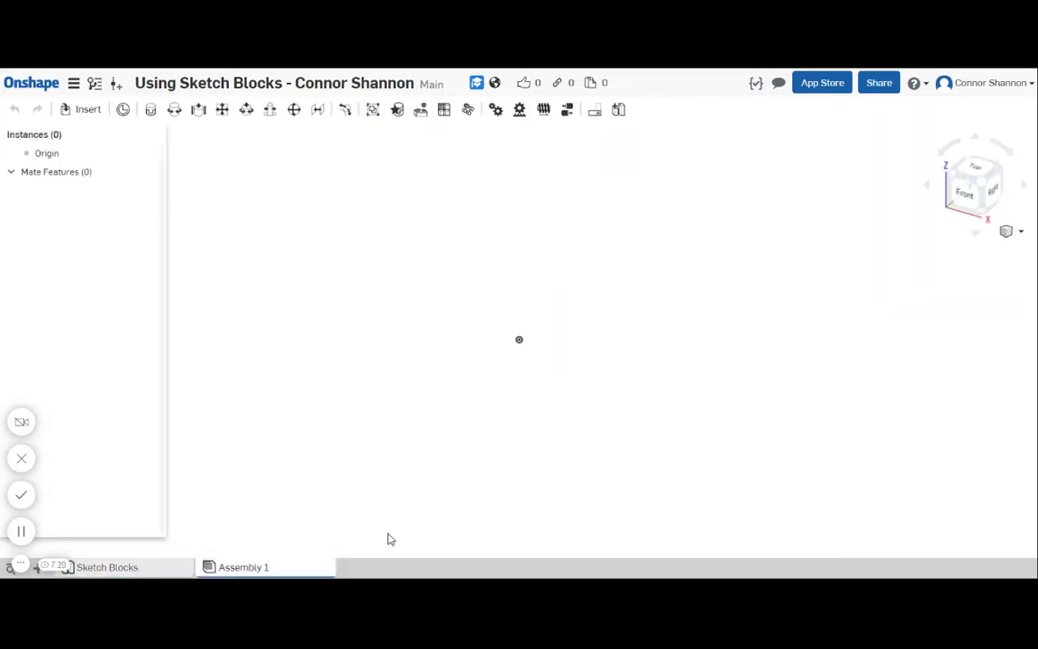
click(87, 111)
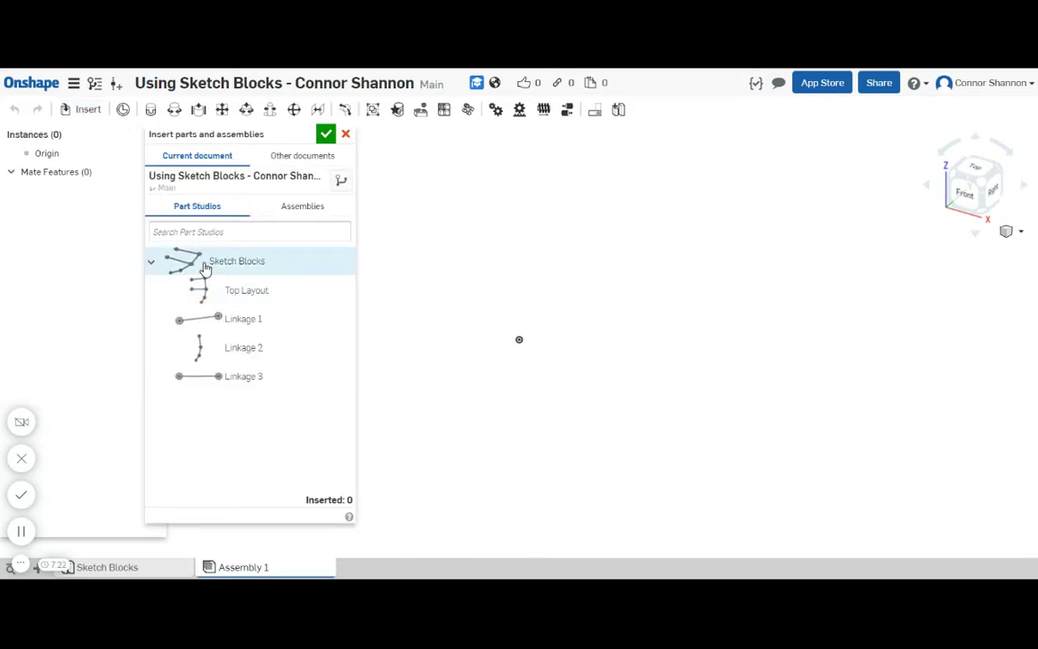
click(222, 303)
click(230, 328)
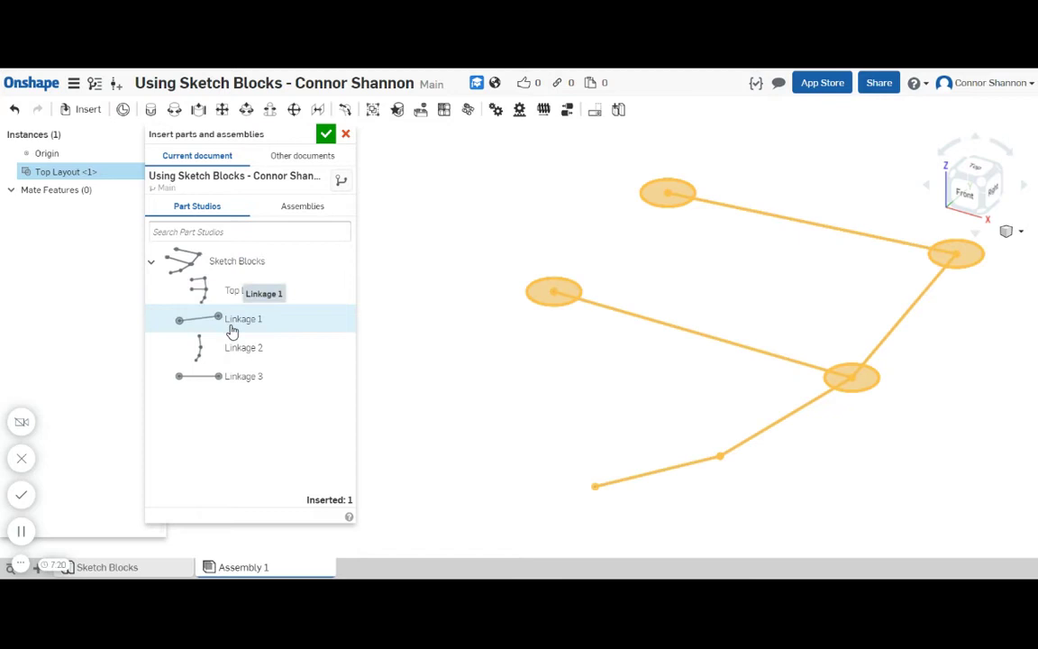
click(231, 354)
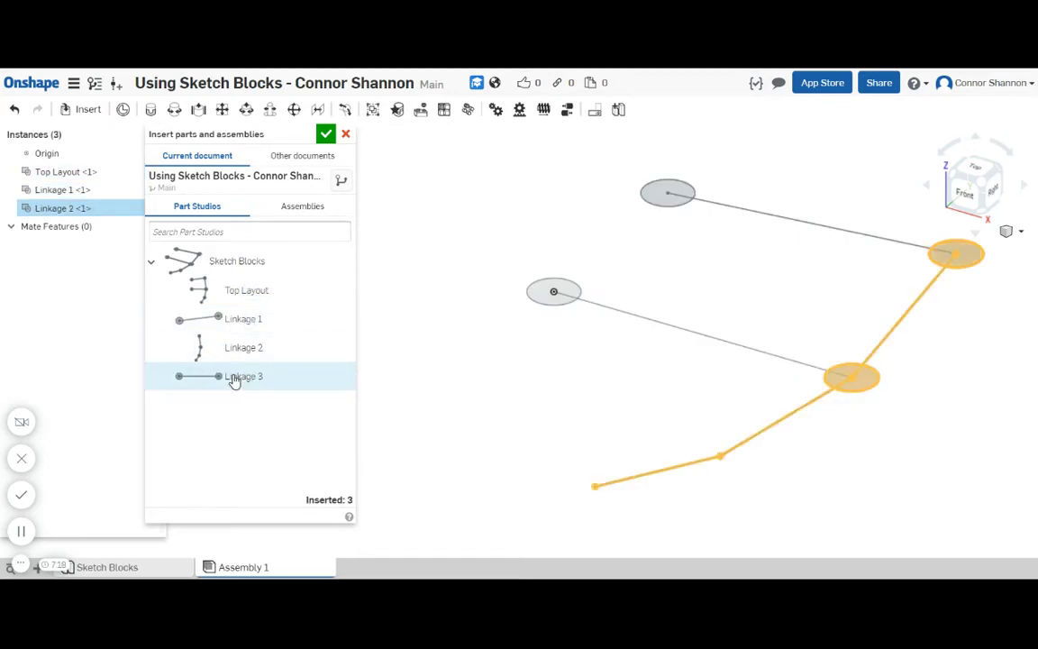
click(232, 378)
click(326, 133)
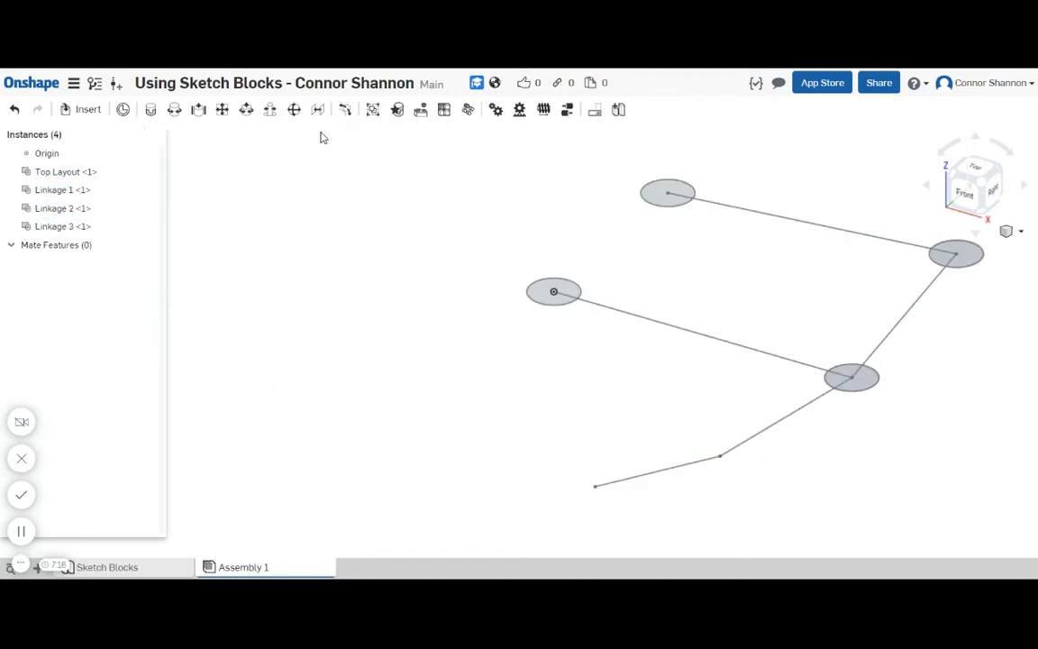
In the Top view, fix the Top Layout <1> instance in place
key(shift+5)
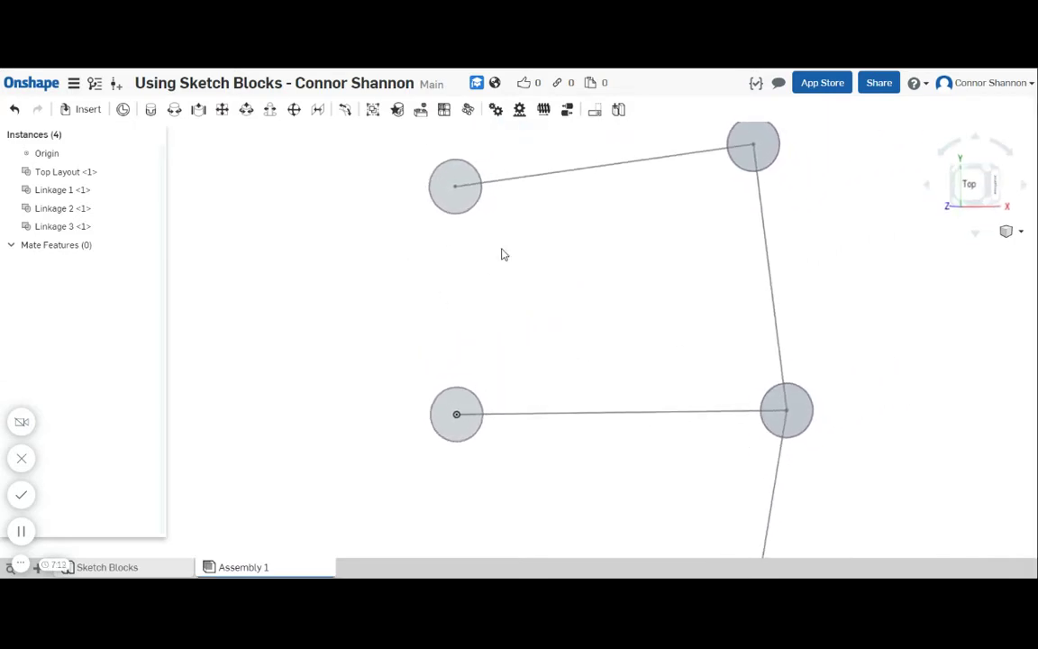
right_click(81, 177)
click(134, 262)
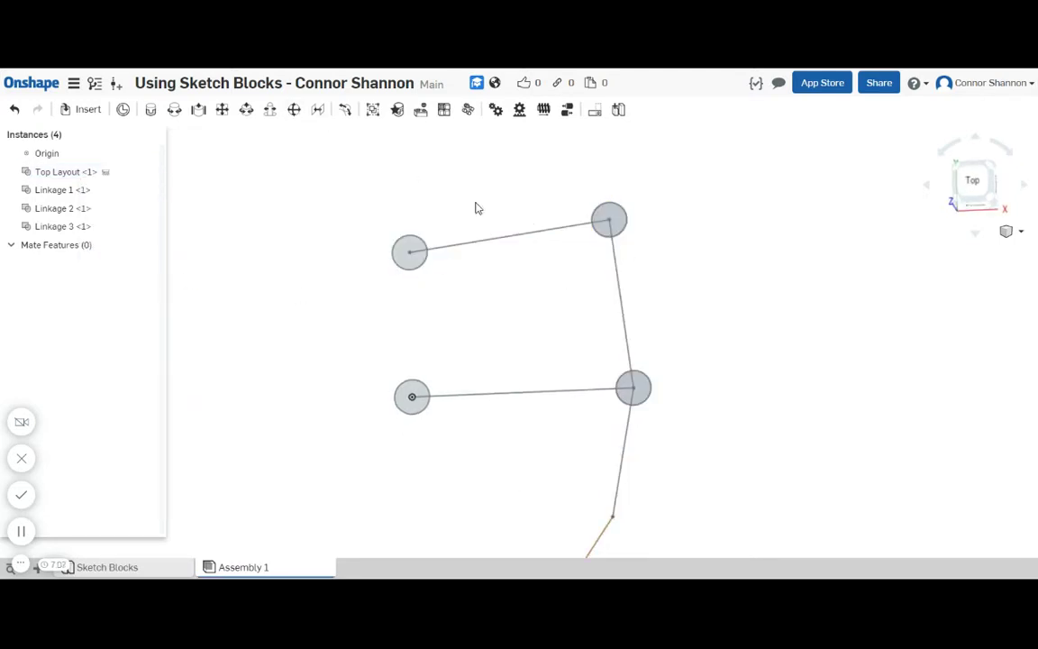
Move Linkage 1 up, Linkage 2 to the right and Linkage 3 below the layout
drag(494, 174, 493, 178)
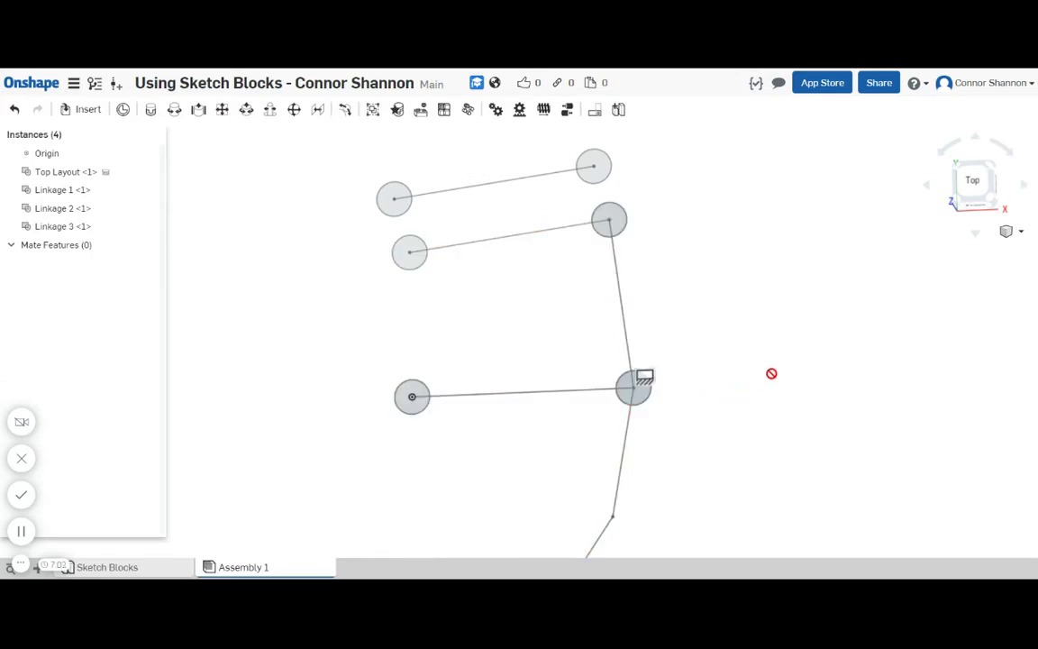
key(ctrl+v)
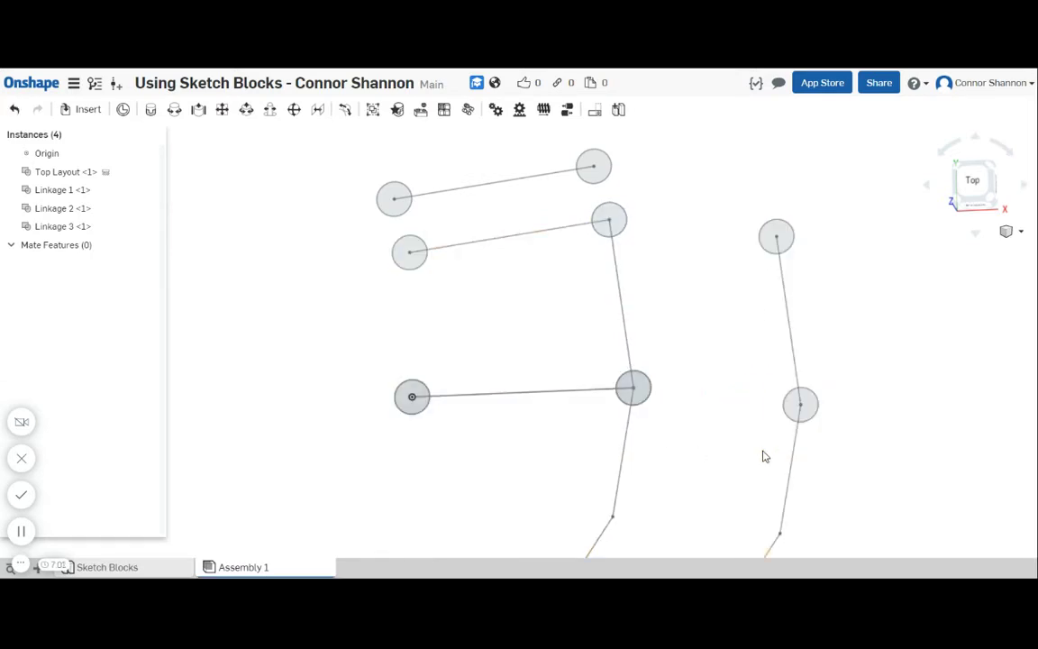
click(548, 397)
key(ctrl+c)
key(ctrl+v)
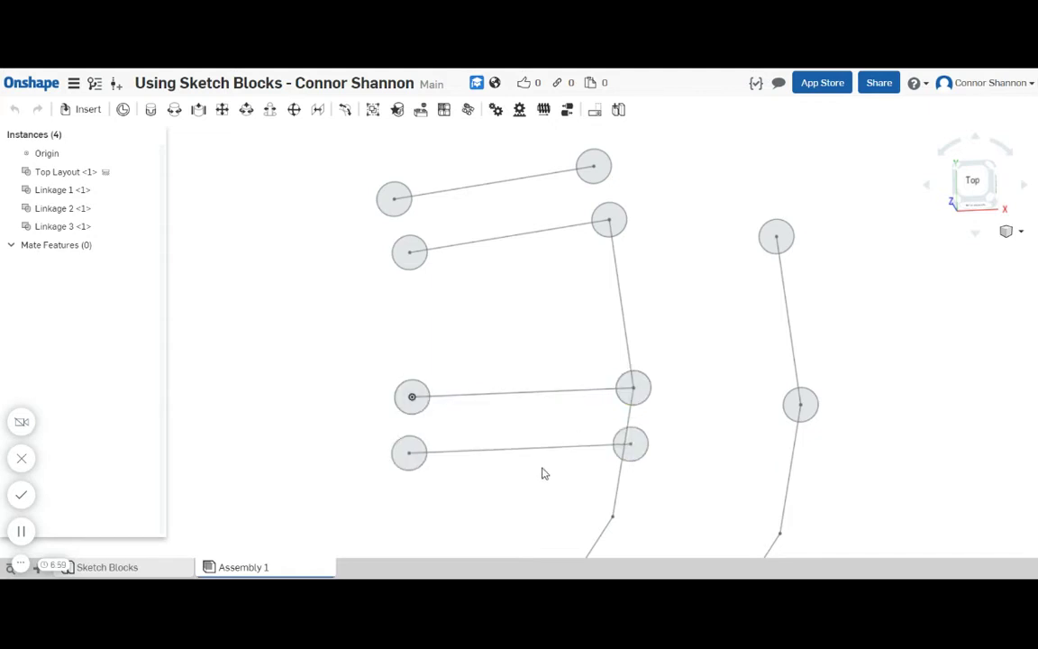
click(537, 479)
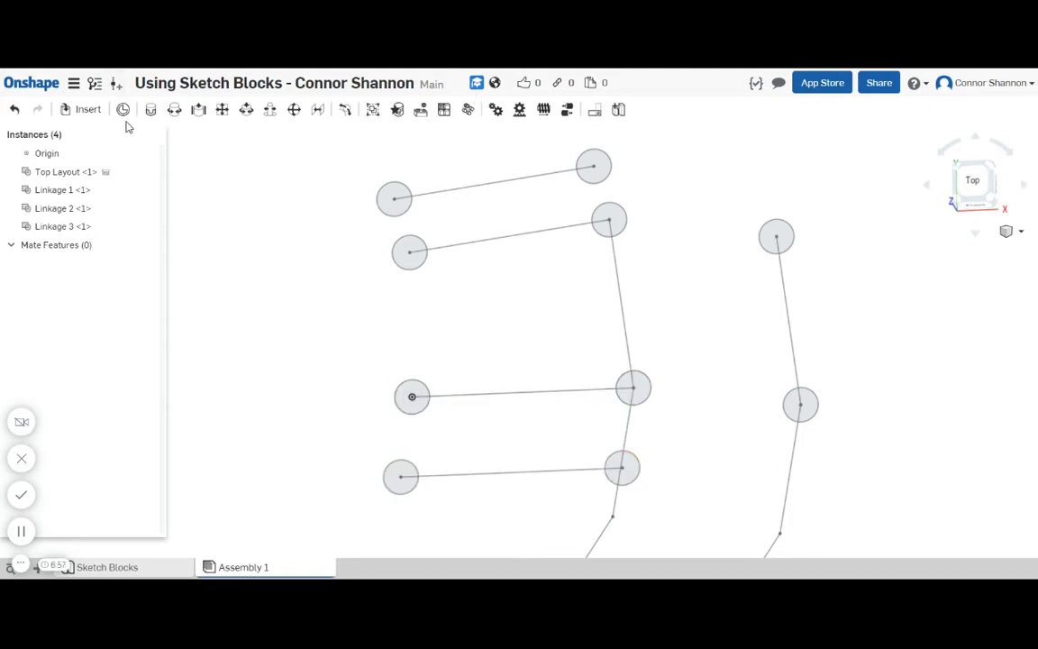
Create revolute mate 'Pivot 1' joining Linkage 1's pivot circle to the Top Layout pivot
click(173, 109)
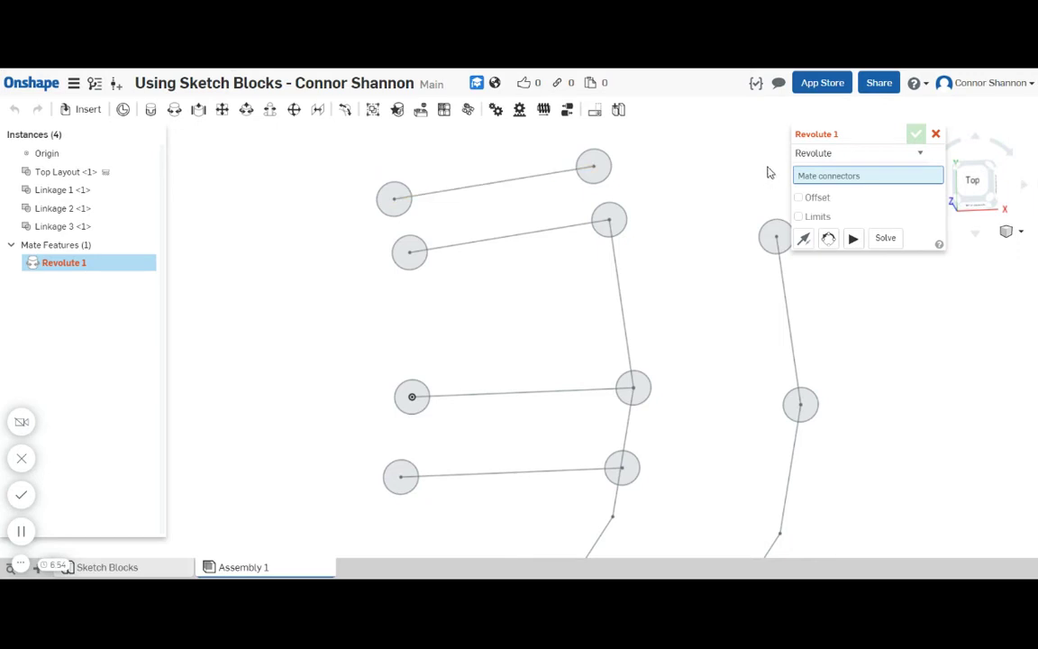
click(400, 216)
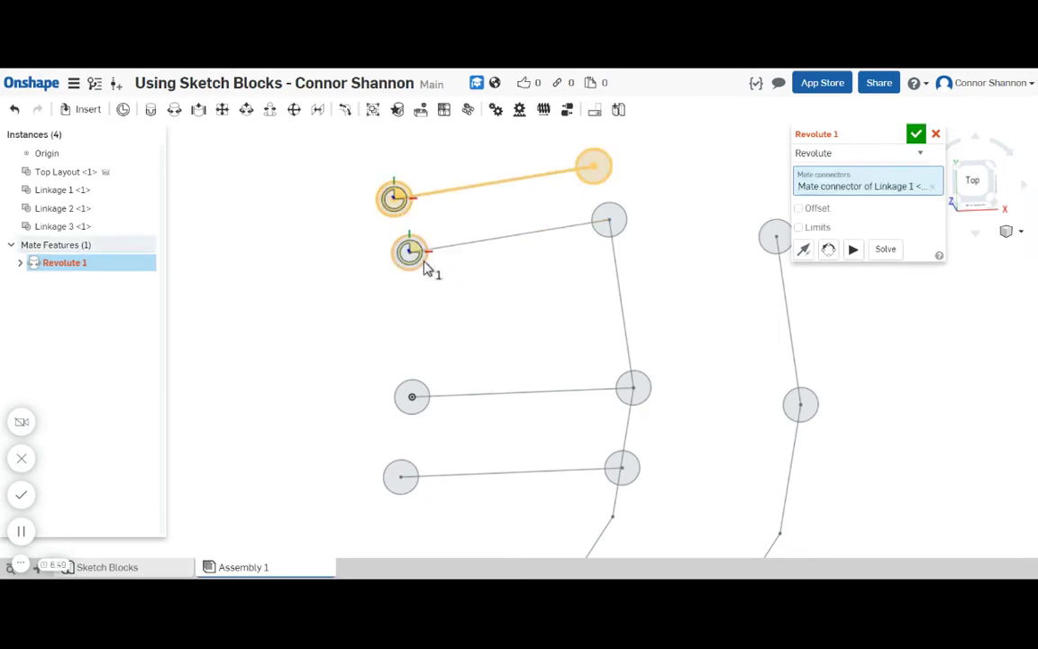
click(423, 270)
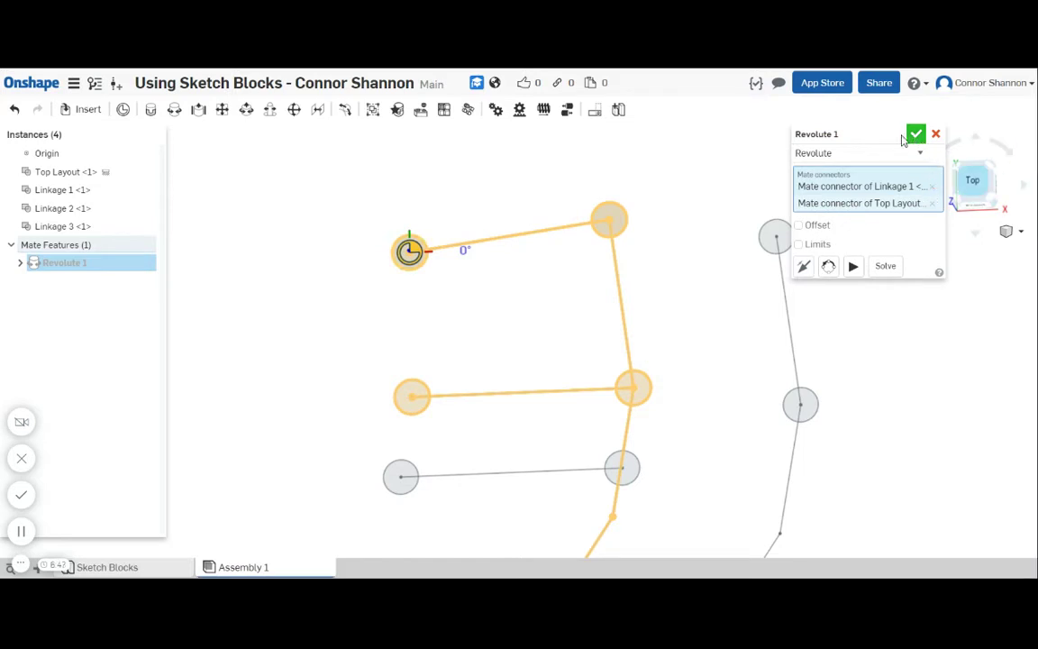
click(820, 133)
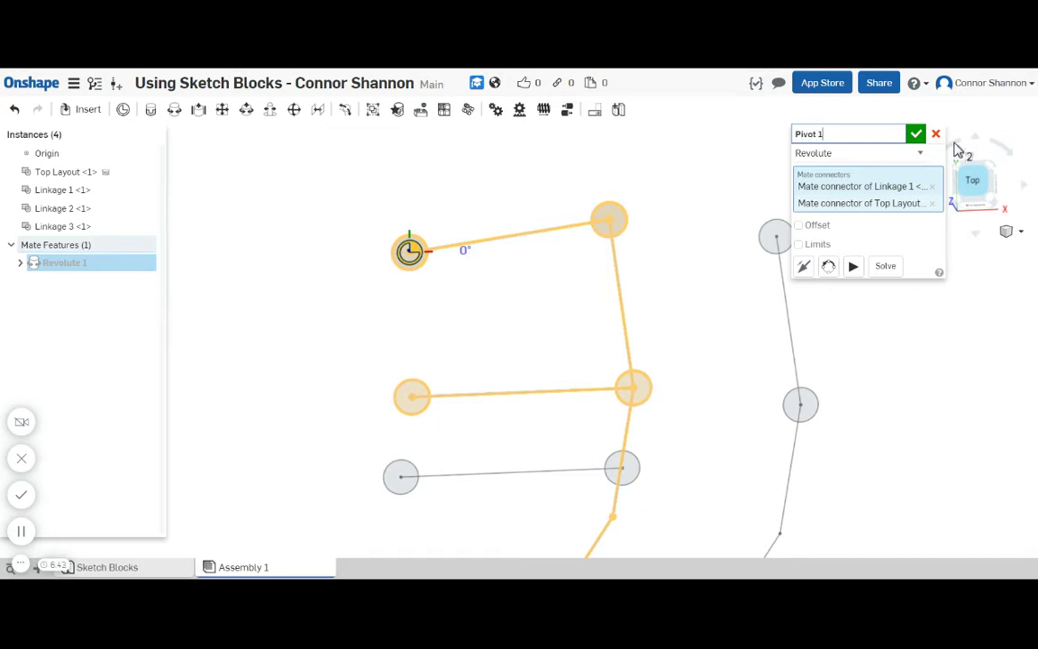
key(Return)
click(916, 137)
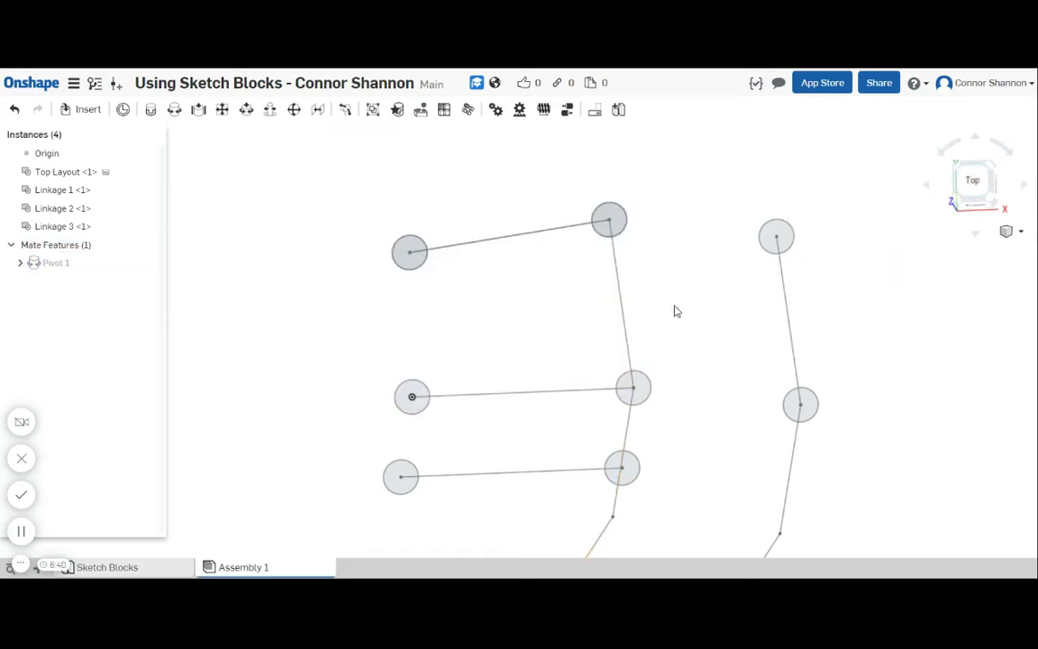
Create revolute mate 'Pivot 2' joining the Top Layout joint to Linkage 3's joint
click(172, 110)
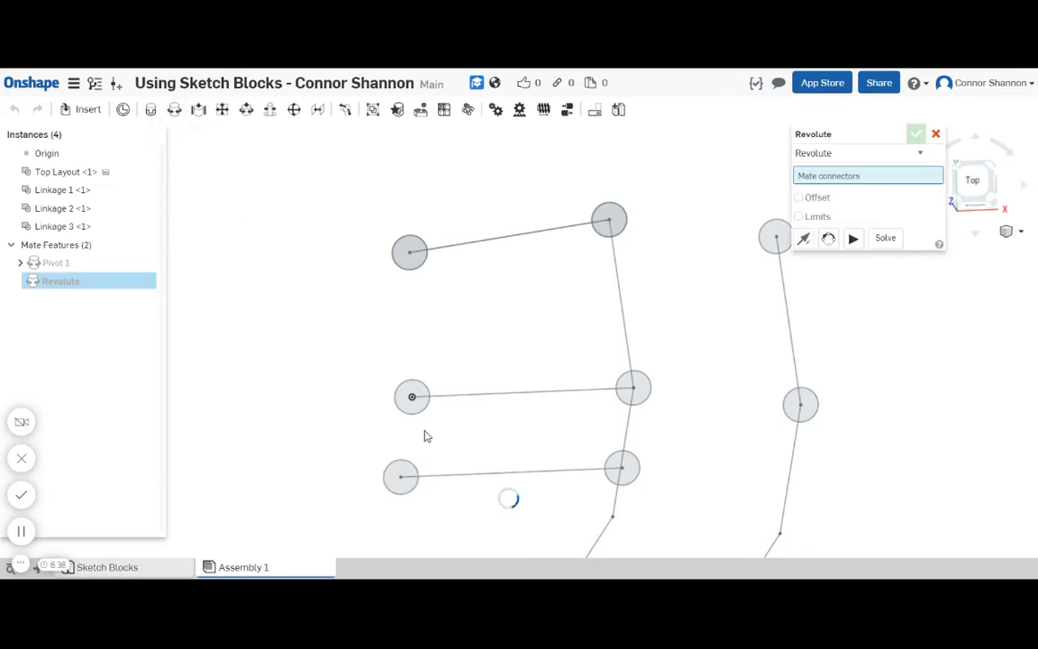
click(411, 396)
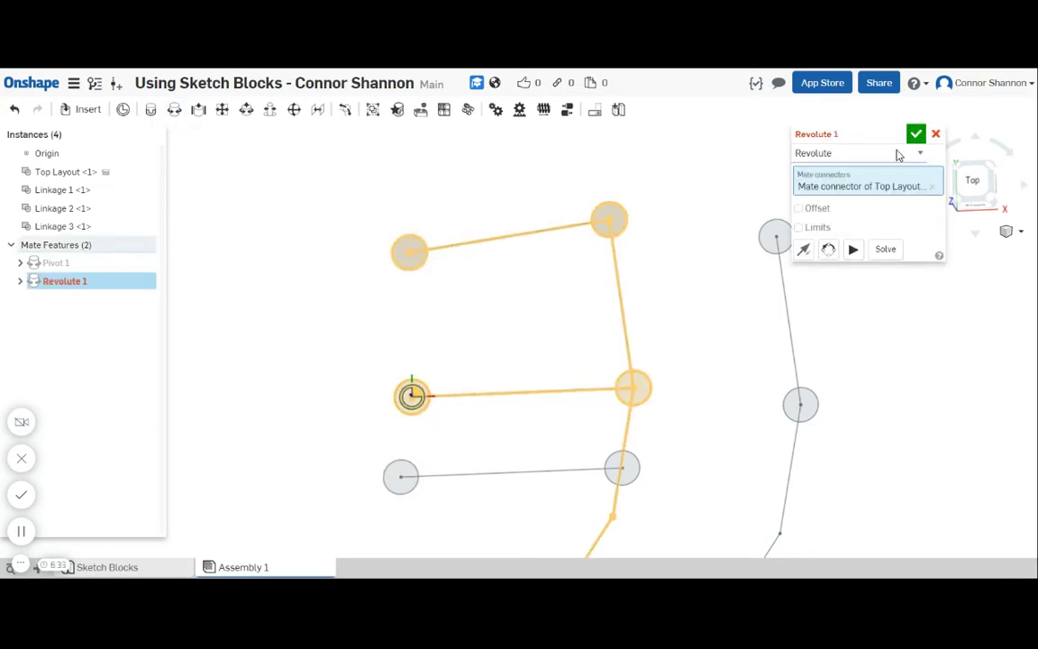
click(897, 135)
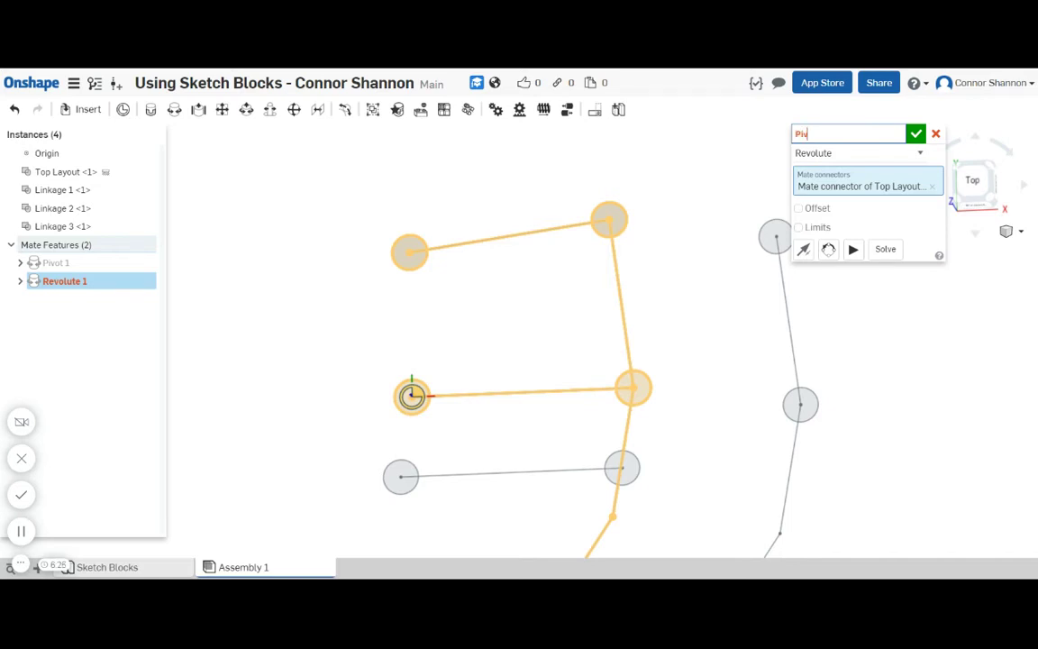
click(915, 133)
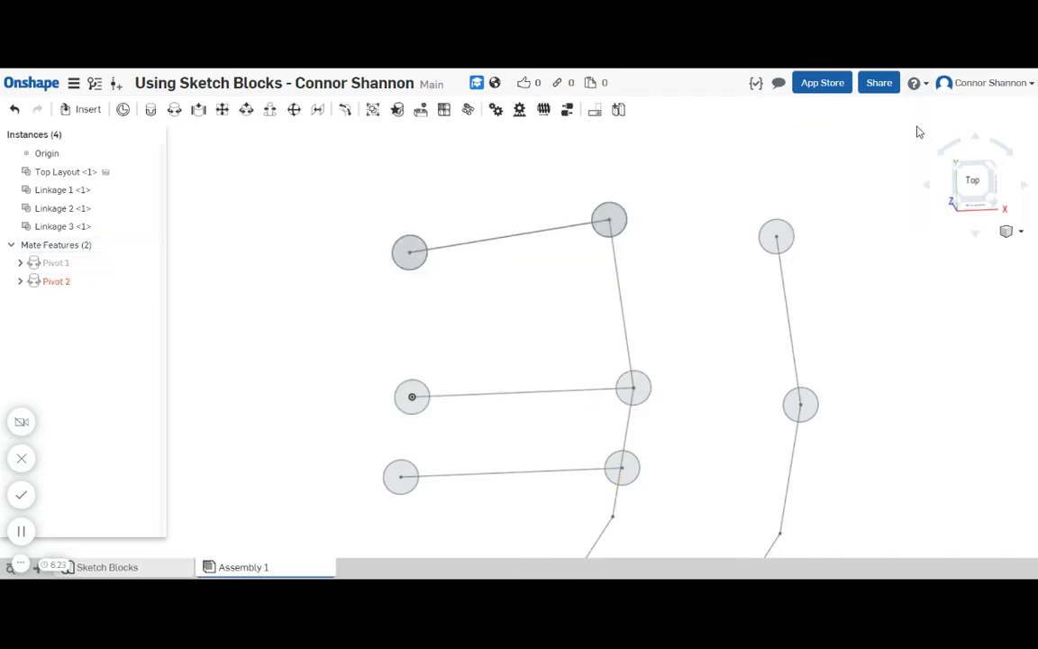
double_click(56, 281)
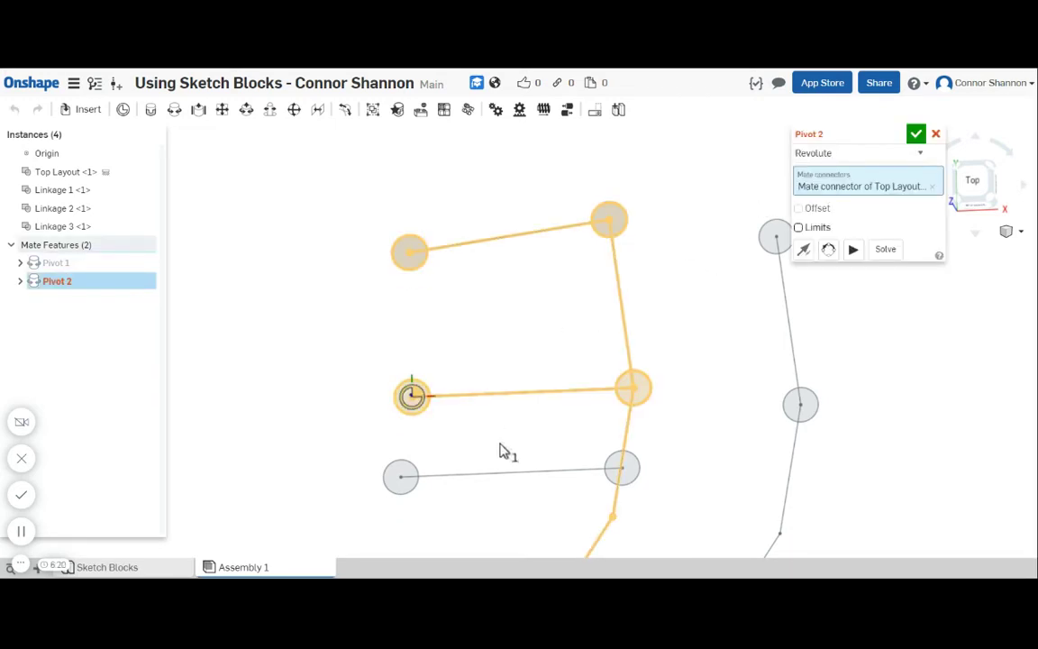
click(415, 474)
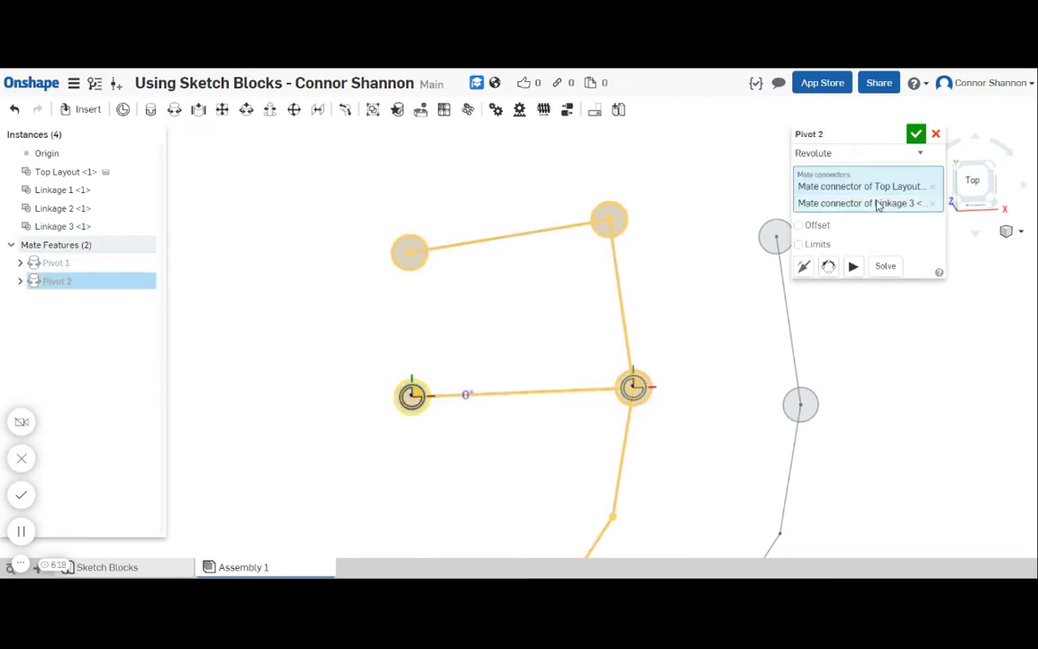
click(915, 133)
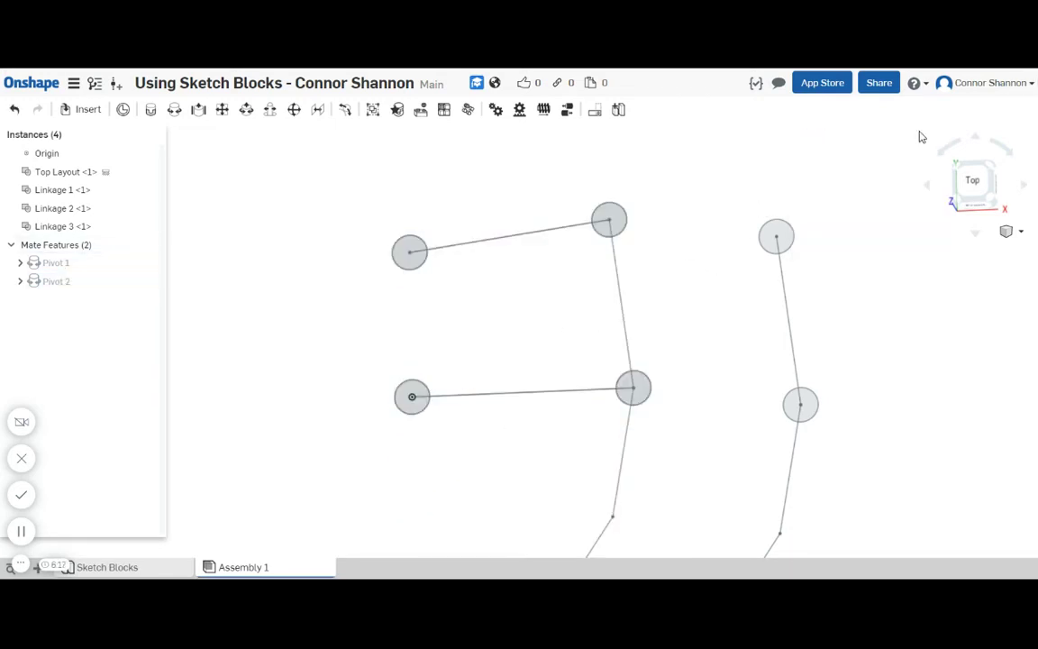
Hide Top Layout and add revolute mate 'Pivot 3' joining Linkage 2 to Linkage 1
click(148, 171)
mouse_move(522, 259)
middle_down()
mouse_move(616, 292)
mouse_move(410, 167)
middle_up()
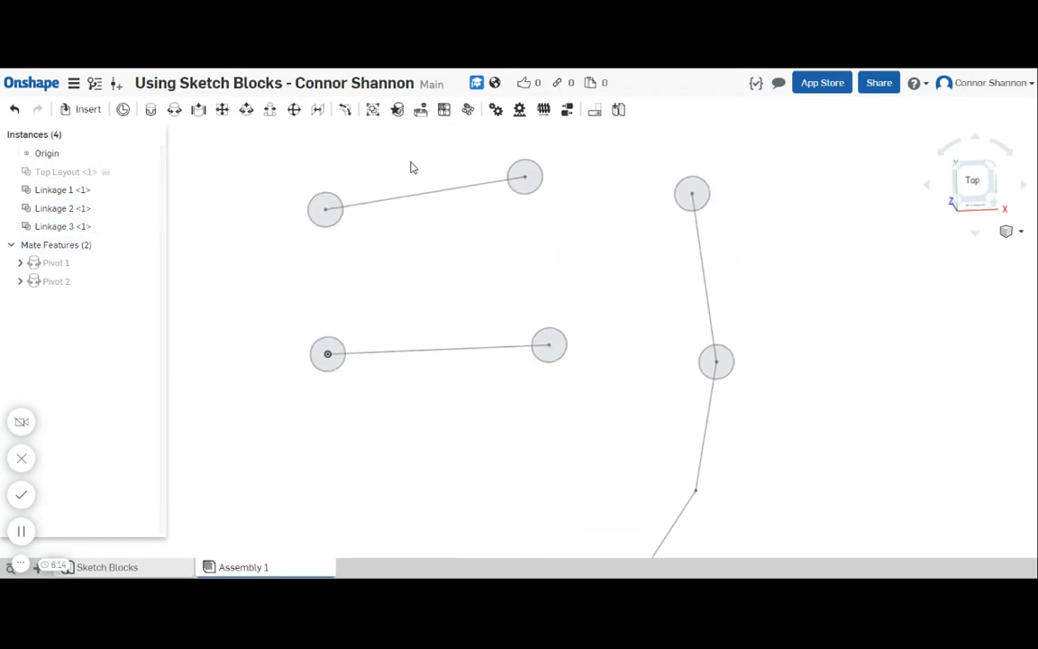
click(174, 109)
click(707, 203)
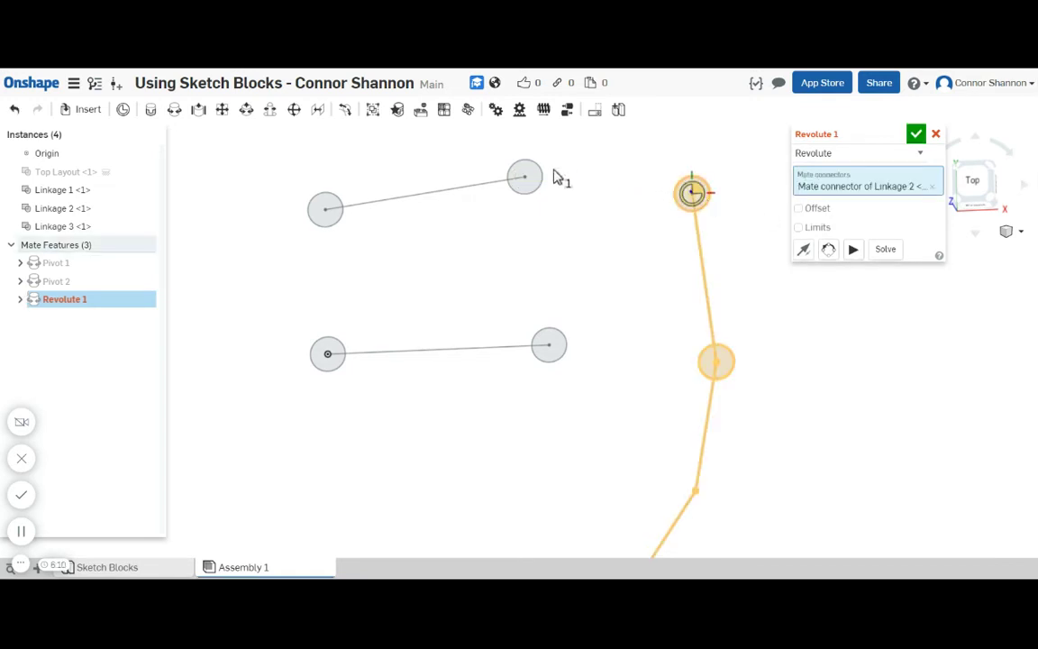
click(529, 177)
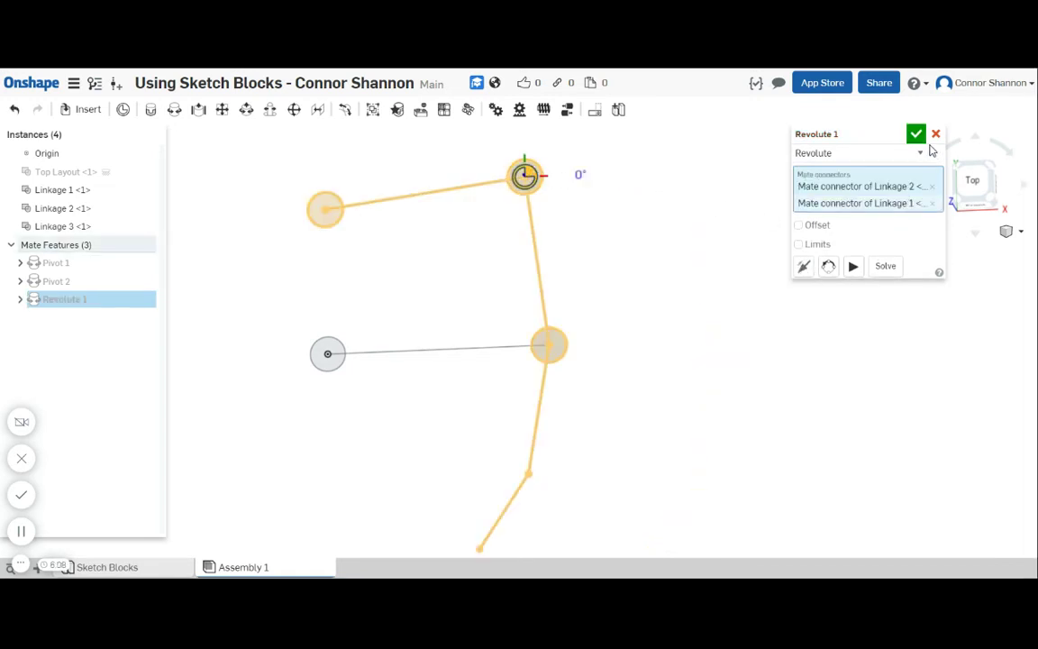
click(816, 134)
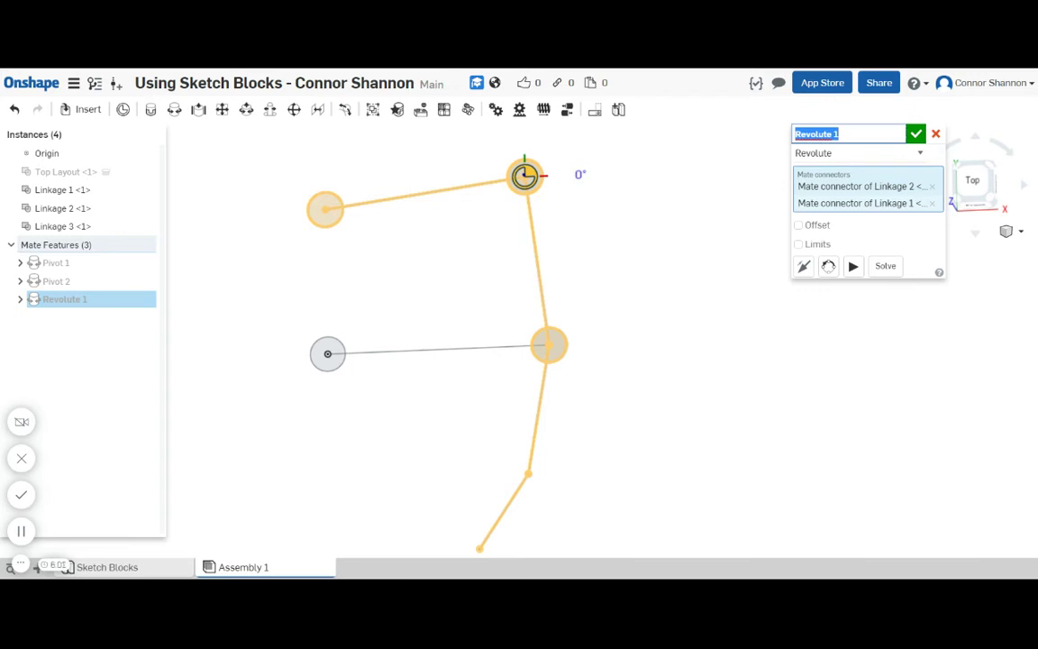
click(916, 135)
Add revolute mate 'Pivot 4' joining Linkage 3 to Linkage 2
drag(530, 481, 621, 455)
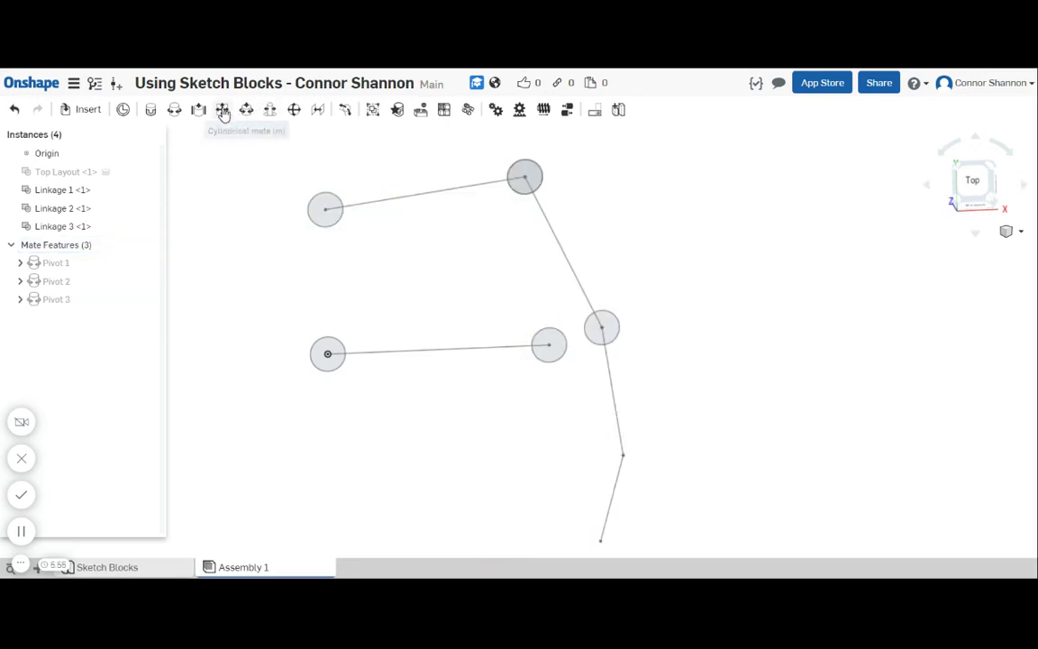
click(172, 110)
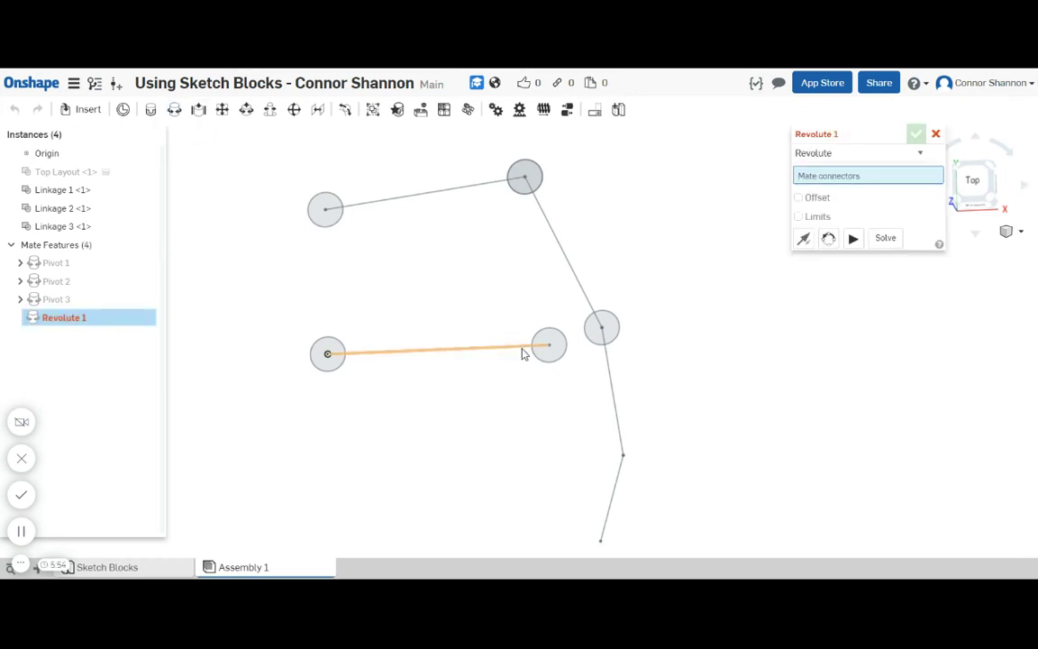
click(549, 344)
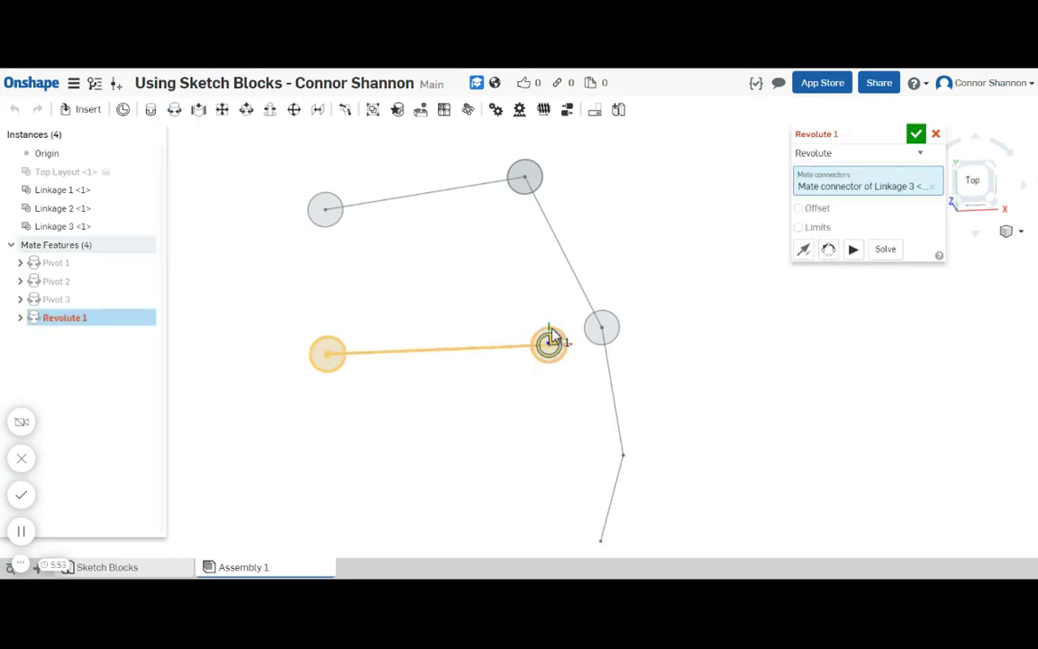
click(608, 328)
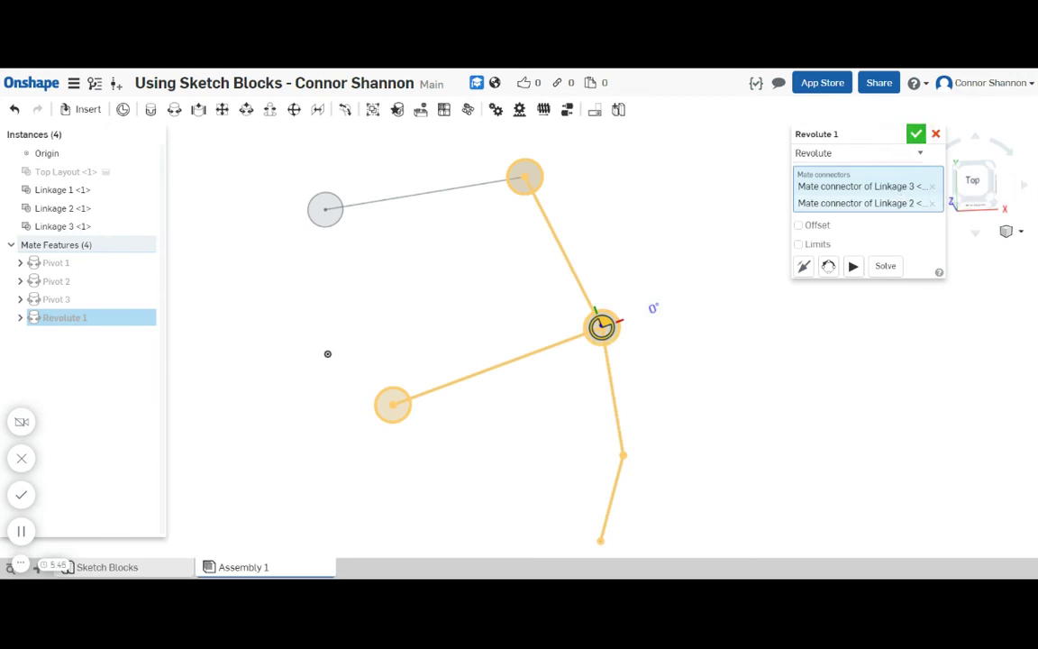
click(816, 133)
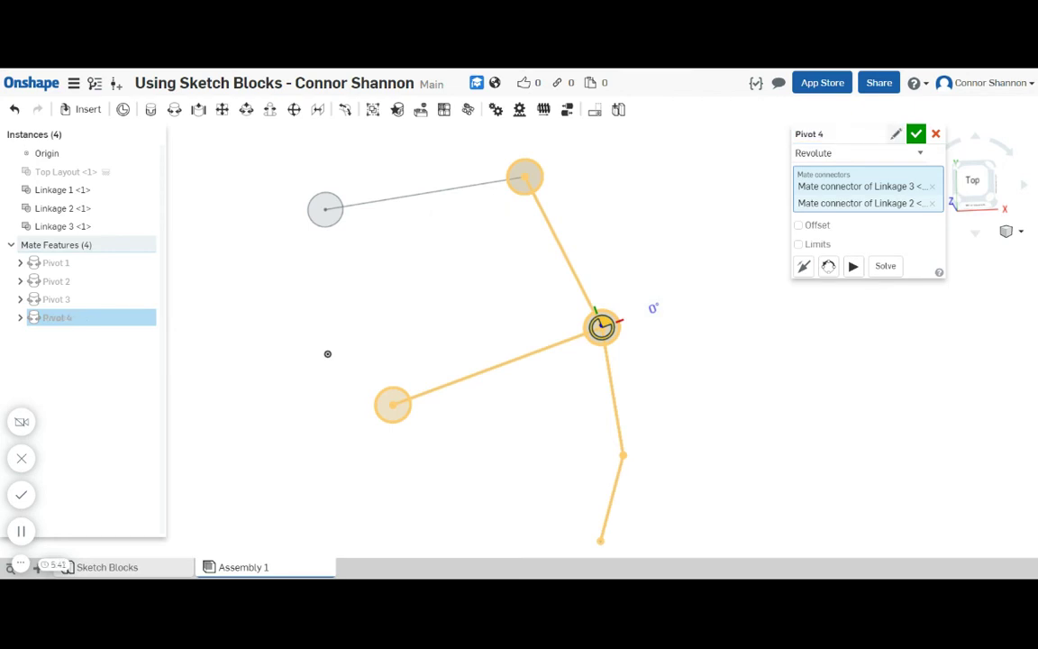
click(916, 133)
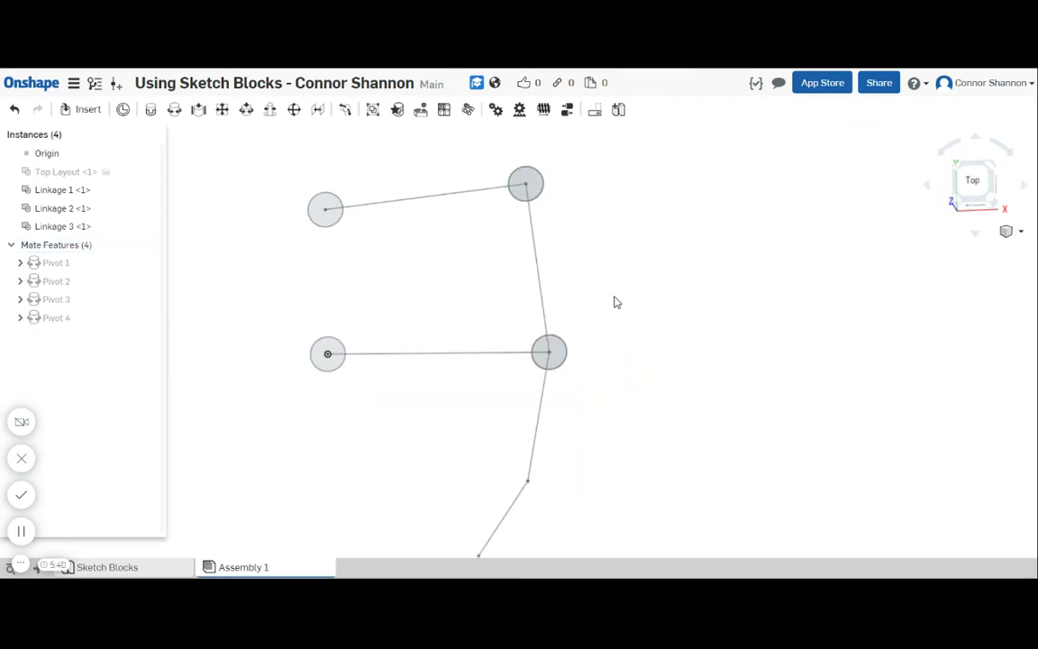
Drag a link to check the chain swings as one mechanism, then return to Sketch Blocks
scroll(616, 302, down, 5)
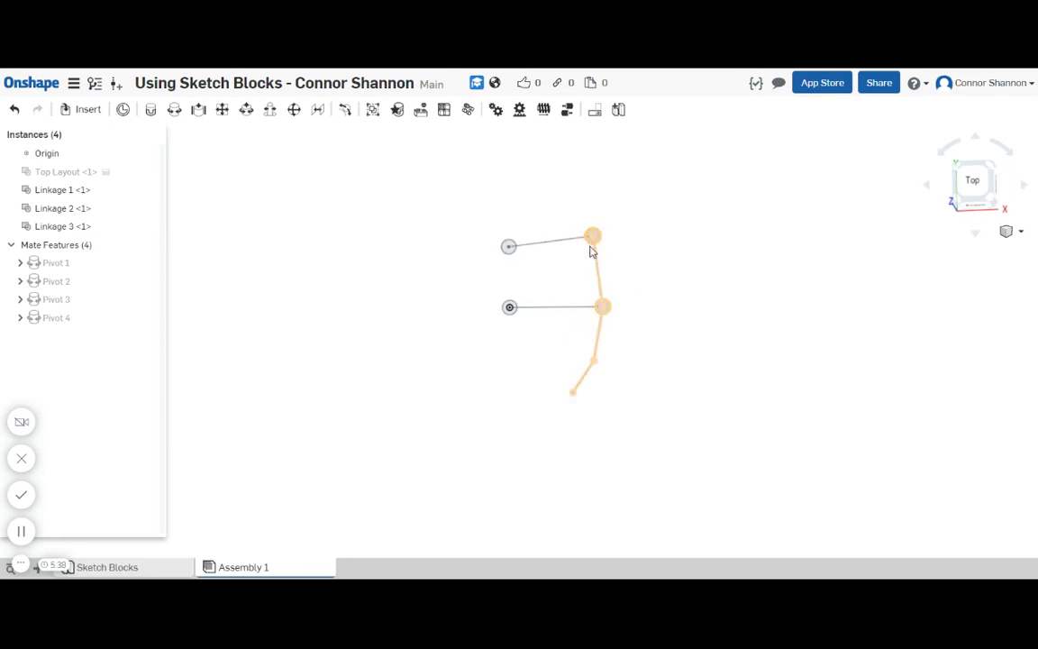
mouse_move(590, 251)
mouse_down()
mouse_move(588, 289)
mouse_move(556, 338)
mouse_move(585, 294)
mouse_move(591, 245)
mouse_move(543, 169)
mouse_move(591, 235)
mouse_move(547, 320)
mouse_move(590, 225)
mouse_move(505, 163)
mouse_move(540, 270)
mouse_move(495, 392)
mouse_move(470, 397)
mouse_up()
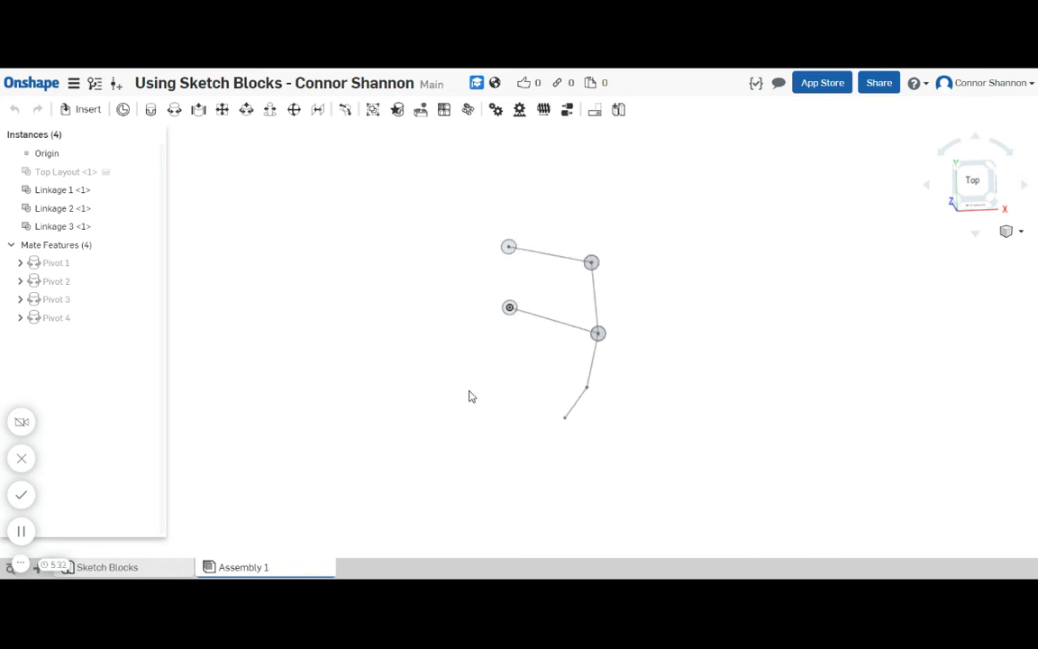
click(134, 568)
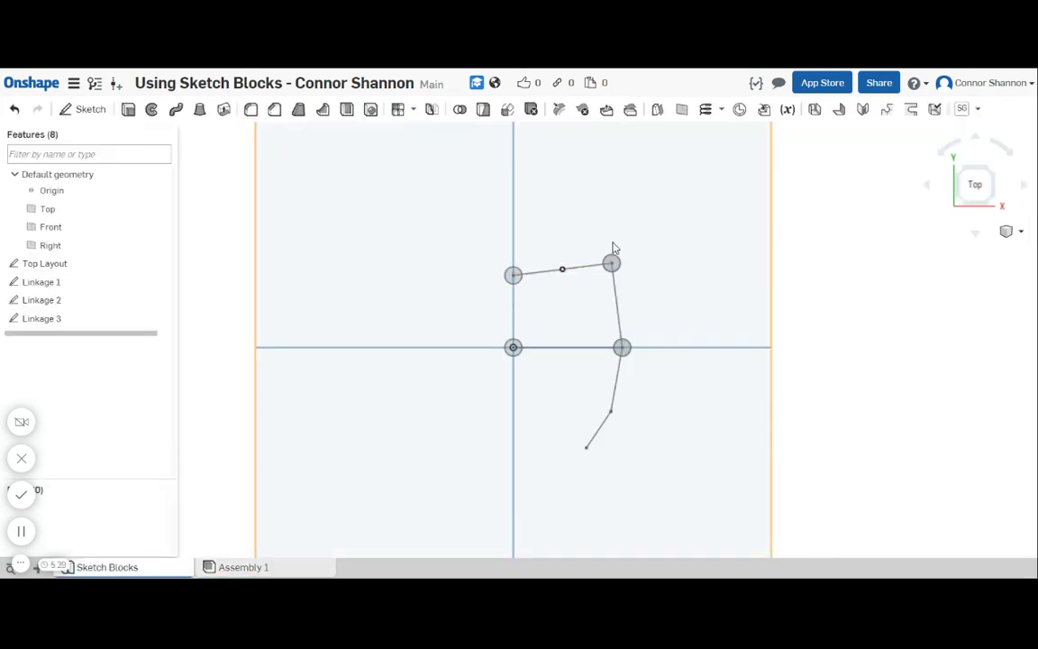
Hide the Linkage 1, Linkage 2 and Linkage 3 sketches
click(159, 282)
click(158, 300)
click(158, 318)
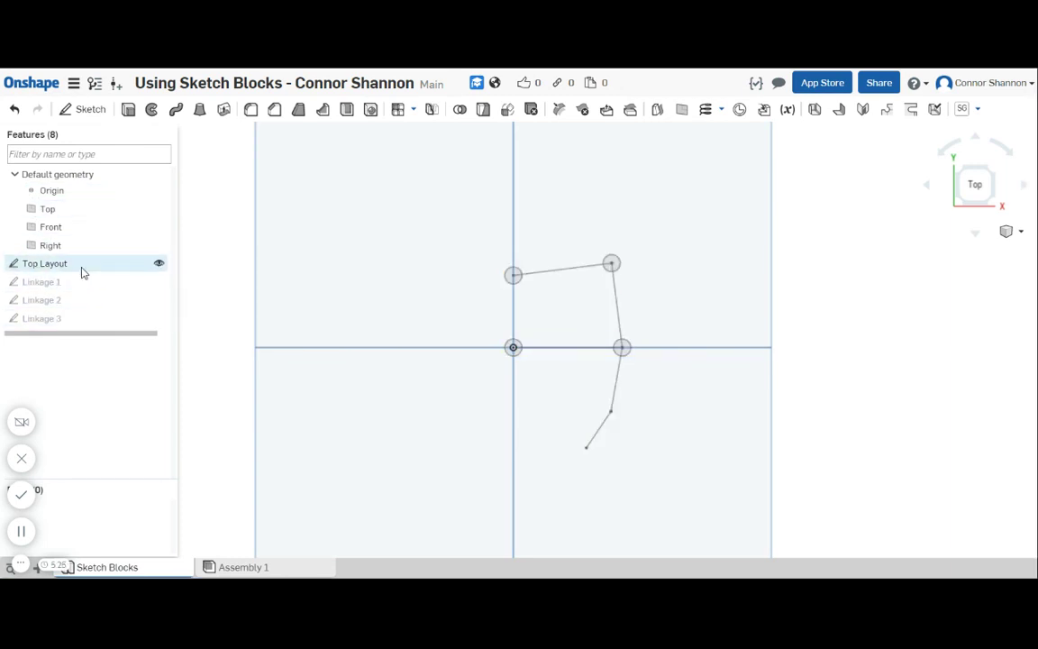
Reshape the Top Layout sketch by moving the top right, right middle and lowest joints
click(96, 270)
double_click(95, 265)
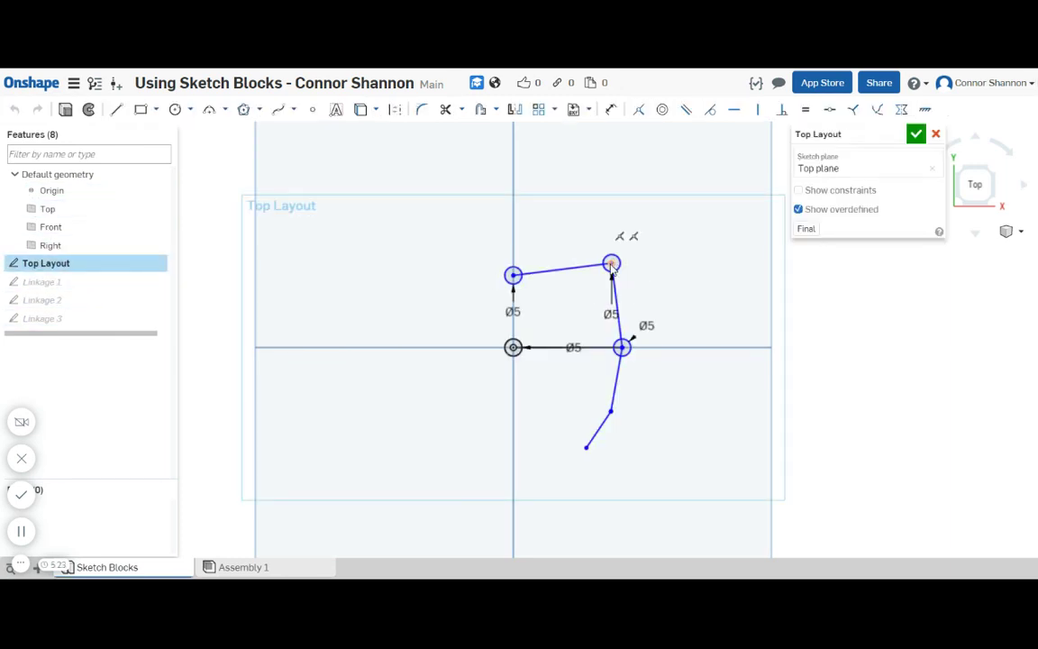
mouse_move(611, 263)
mouse_down()
mouse_move(623, 242)
mouse_move(609, 220)
mouse_up()
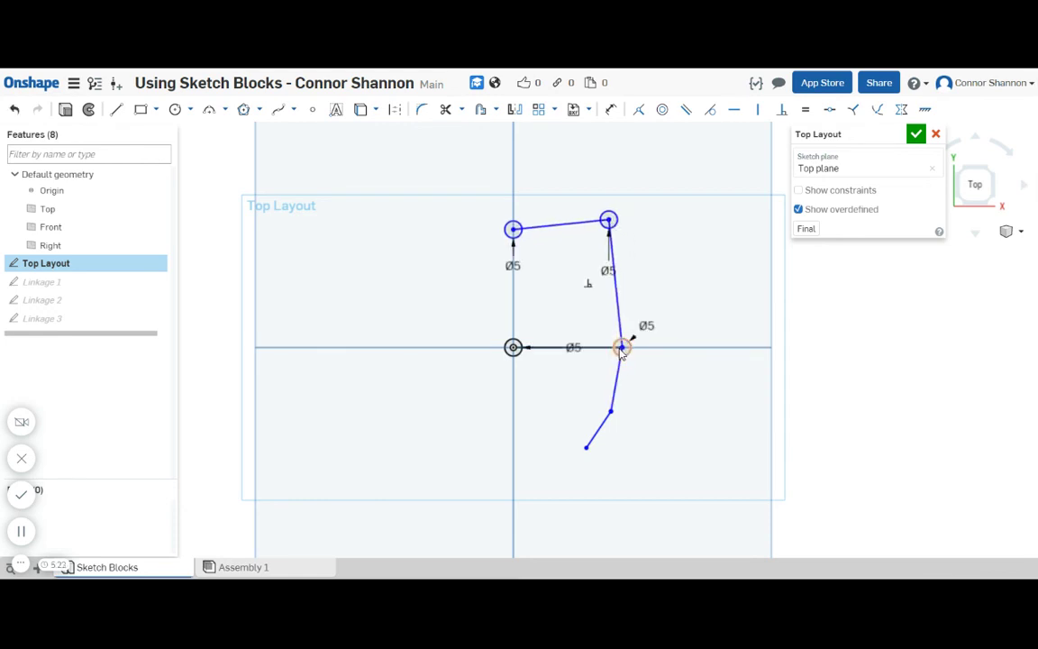
drag(638, 352, 665, 357)
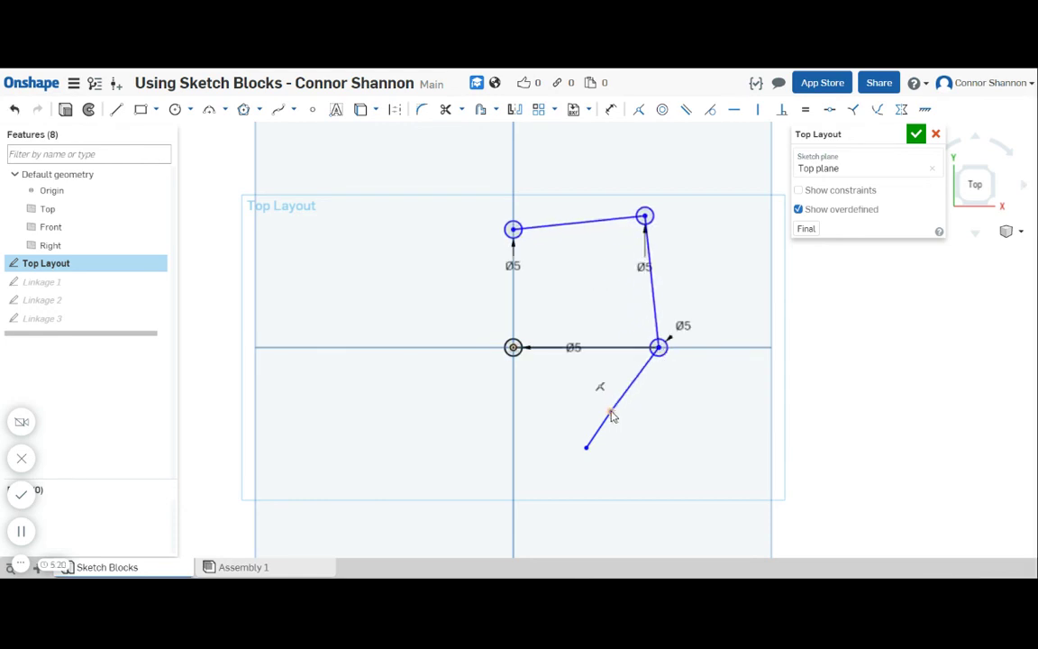
drag(614, 418, 641, 441)
Dimension the top left joint 35 mm vertically above the origin and close the sketch
key(d)
click(513, 228)
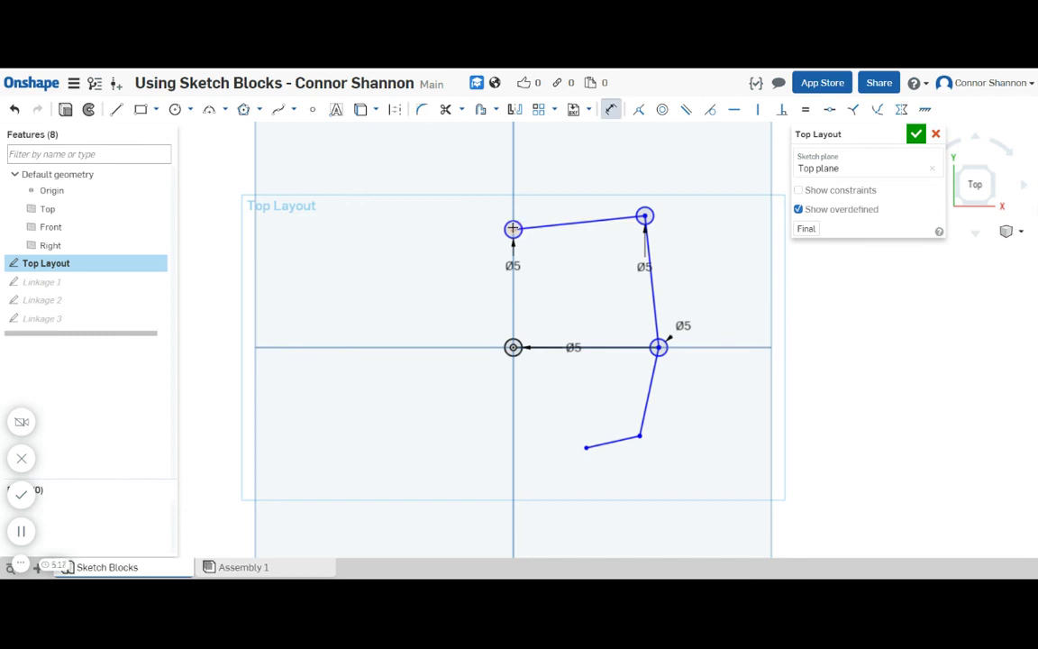
click(512, 347)
click(410, 288)
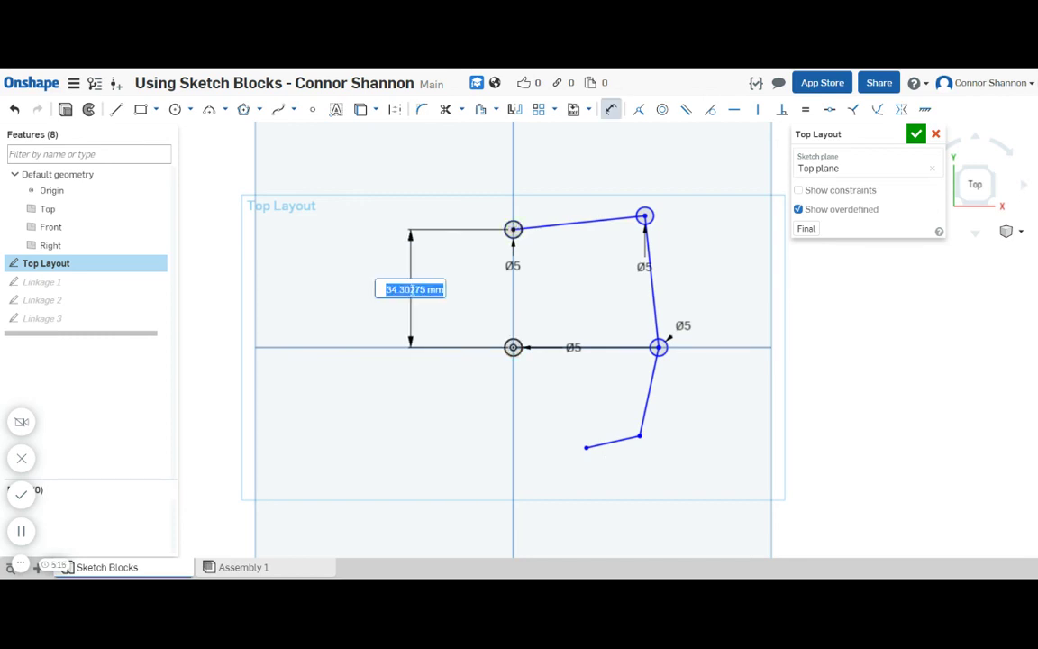
text(35)
key(Return)
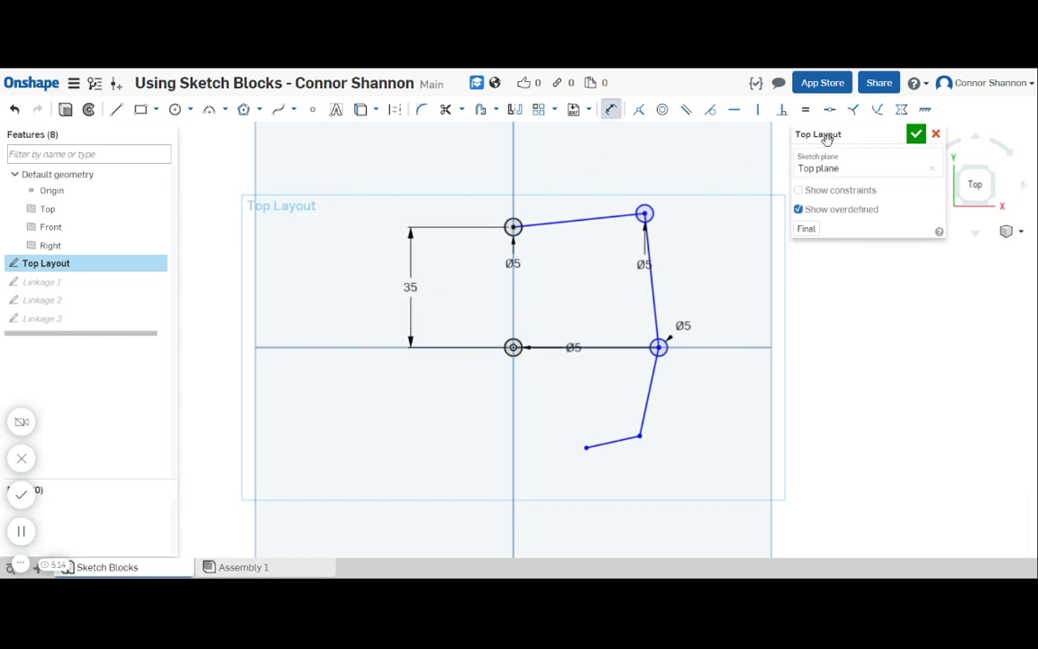
click(915, 135)
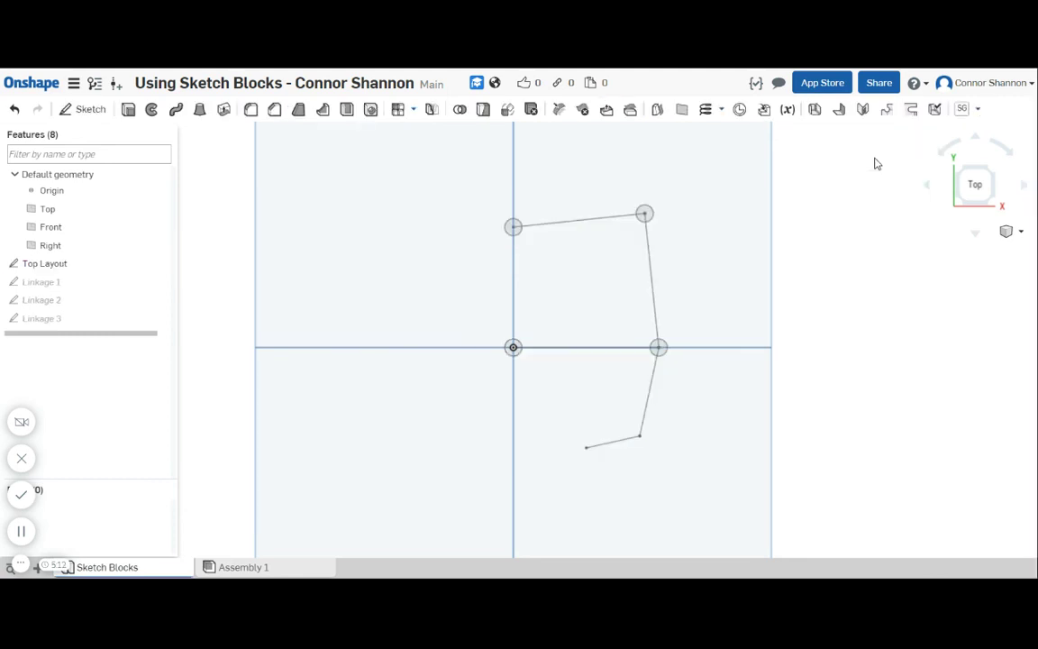
In Assembly 1, drag a link to swing the rebuilt linkage on its pivots
click(270, 569)
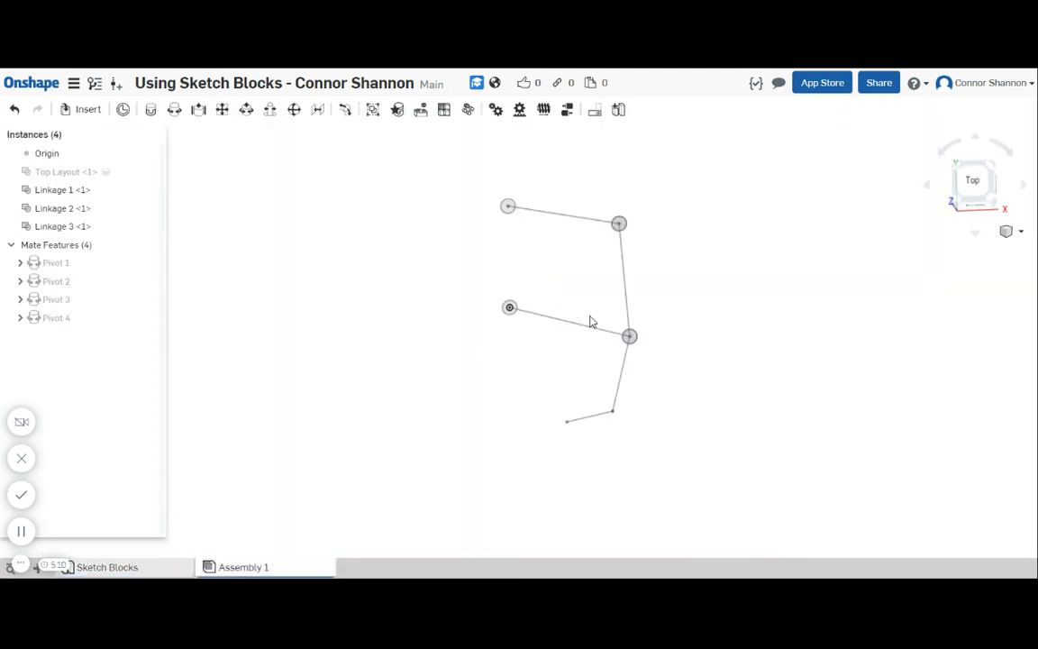
drag(620, 235, 557, 280)
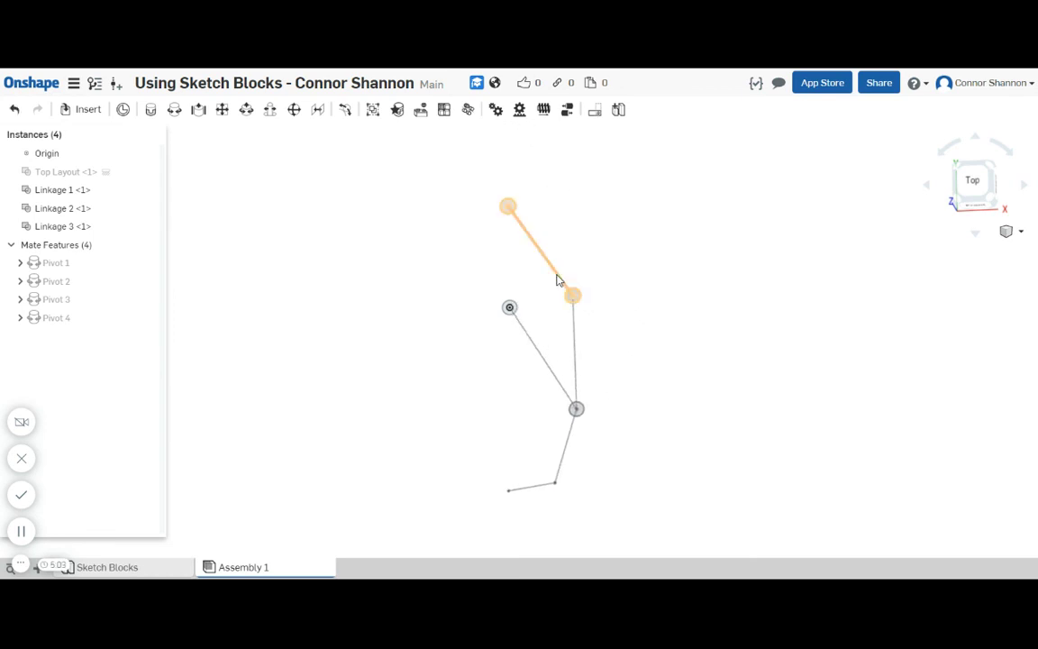